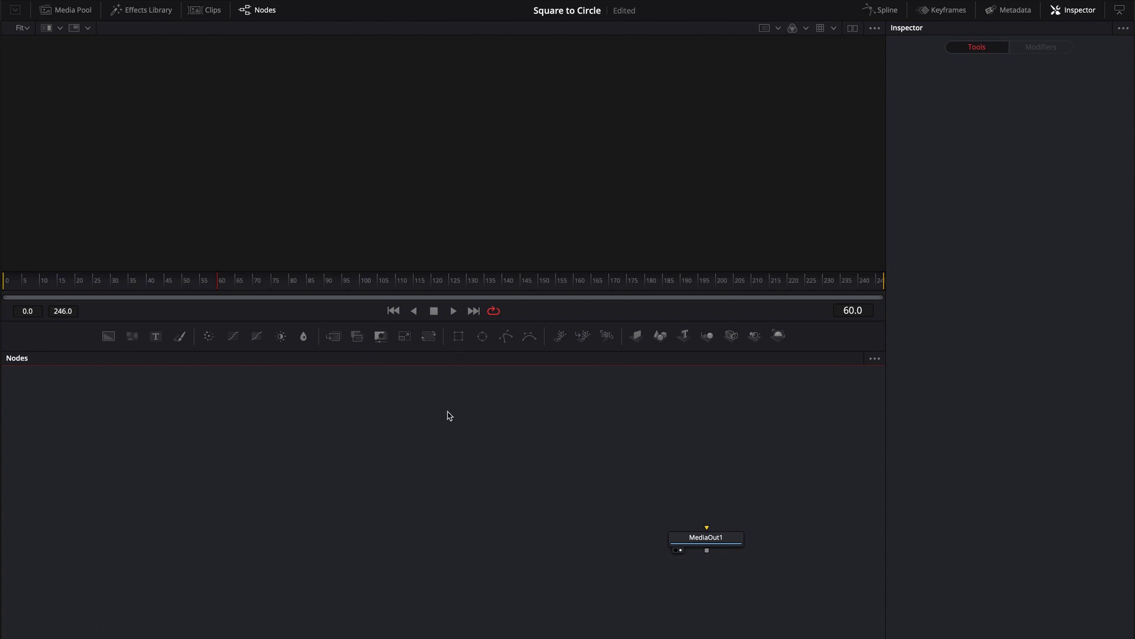
# Save the Square to Circle comp with Ctrl+S while it holds only MediaOut1
pyautogui.hotkey('ctrl', 's')
# Add Rectangle1, show it in the viewer, and set its Width to 0.291
pyautogui.click(460, 341)
pyautogui.moveTo(427, 506); pyautogui.dragTo(449, 231)
pyautogui.moveTo(422, 508); pyautogui.dragTo(374, 507)
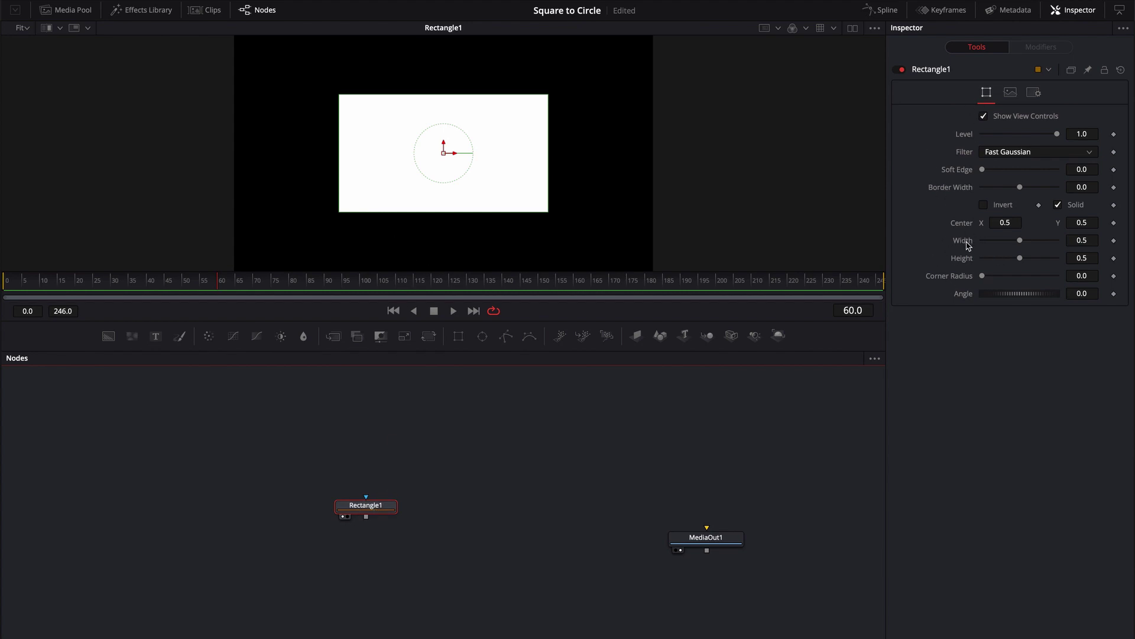
pyautogui.moveTo(1020, 240); pyautogui.dragTo(1005, 241)
pyautogui.click(1092, 241)
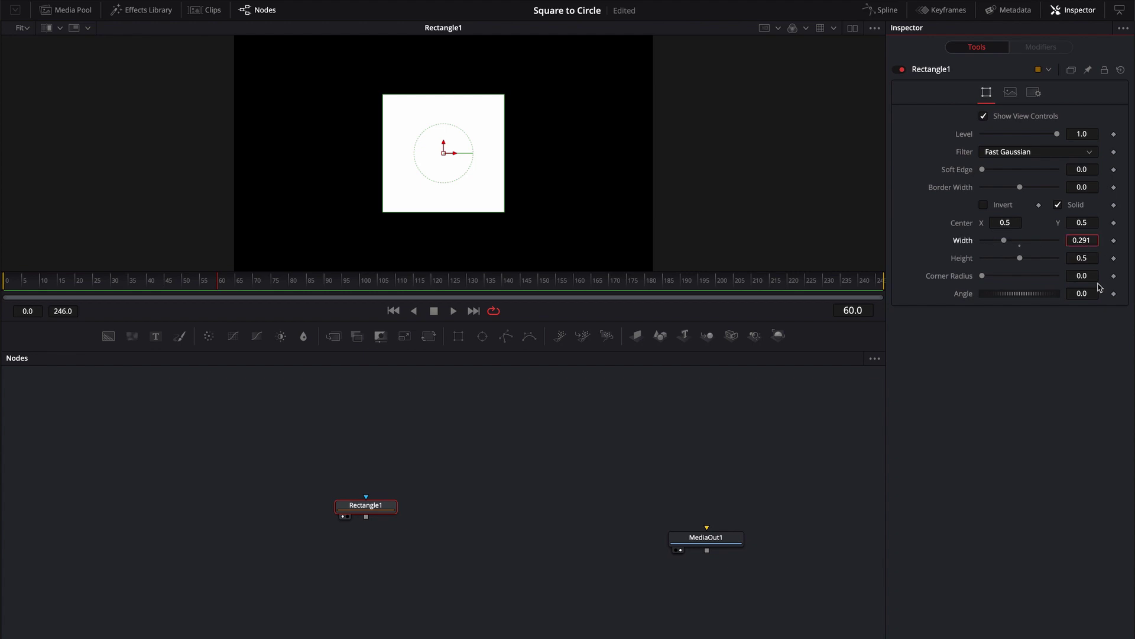
pyautogui.click(762, 441)
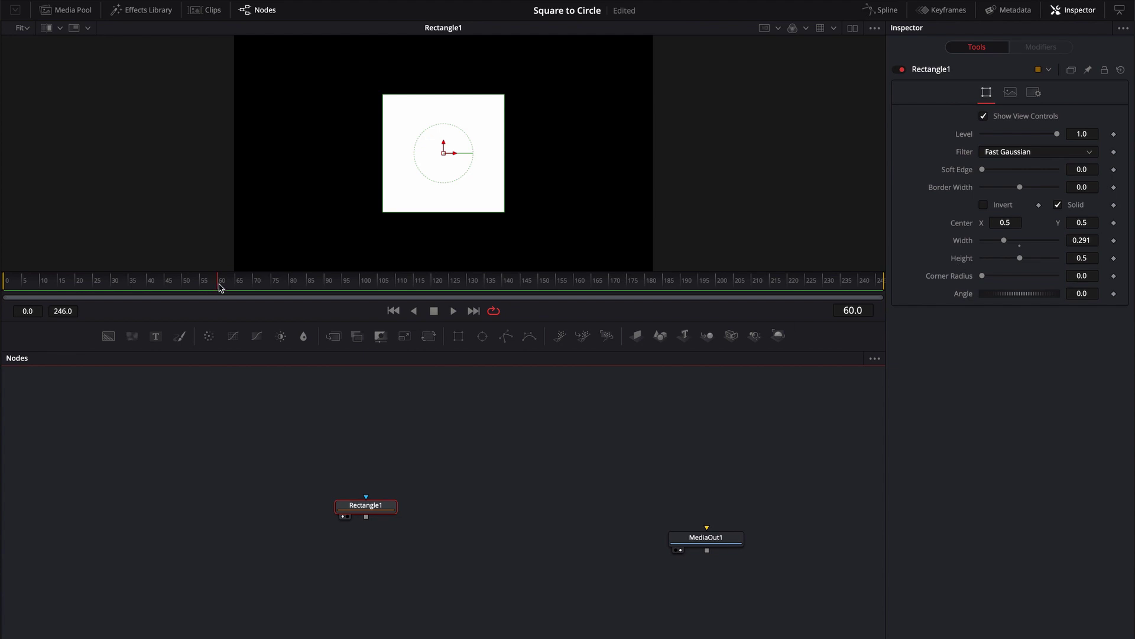
# Add Ellipse1 and shrink it to about 0.278 so it fits inside the square
pyautogui.click(484, 434)
pyautogui.click(483, 337)
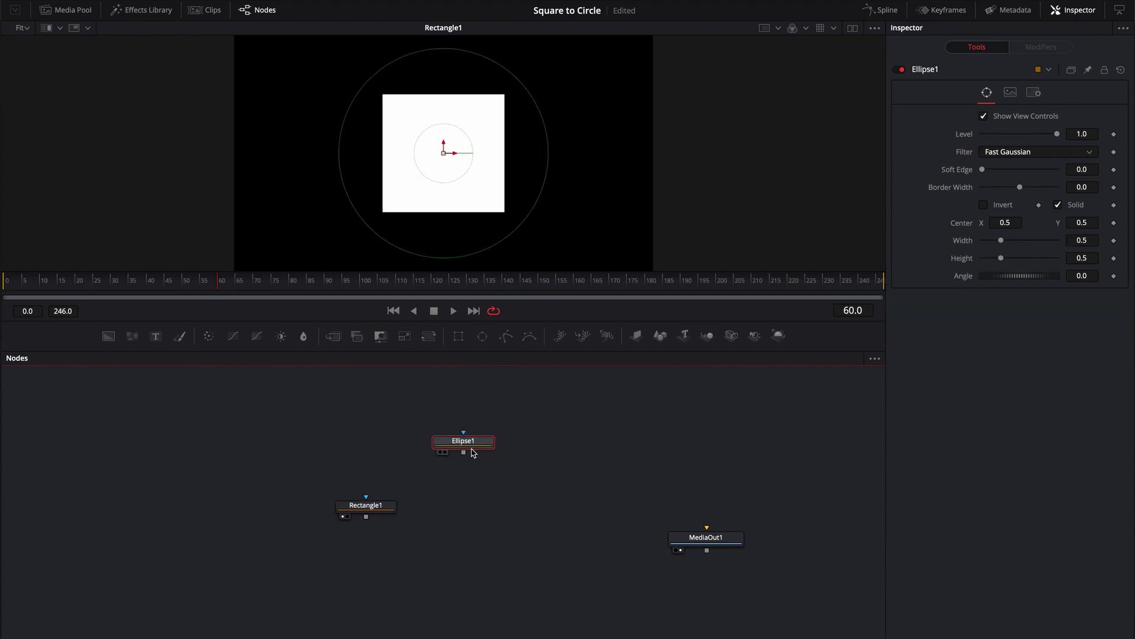
pyautogui.moveTo(494, 251); pyautogui.dragTo(467, 207)
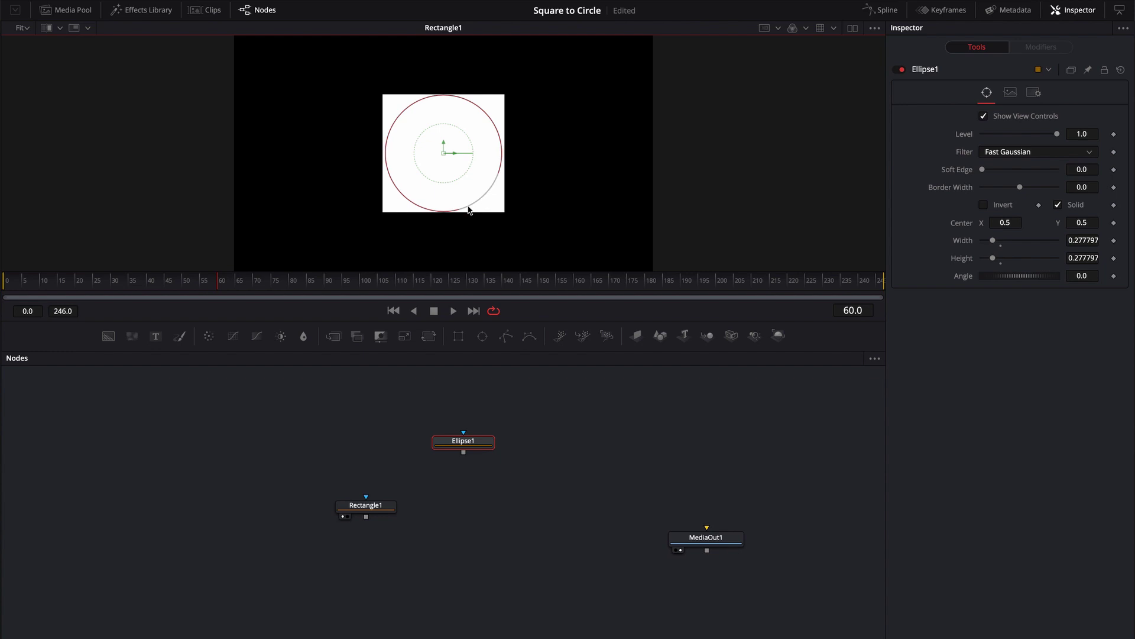
# Trim Rectangle1's Width to 0.276
pyautogui.click(385, 510)
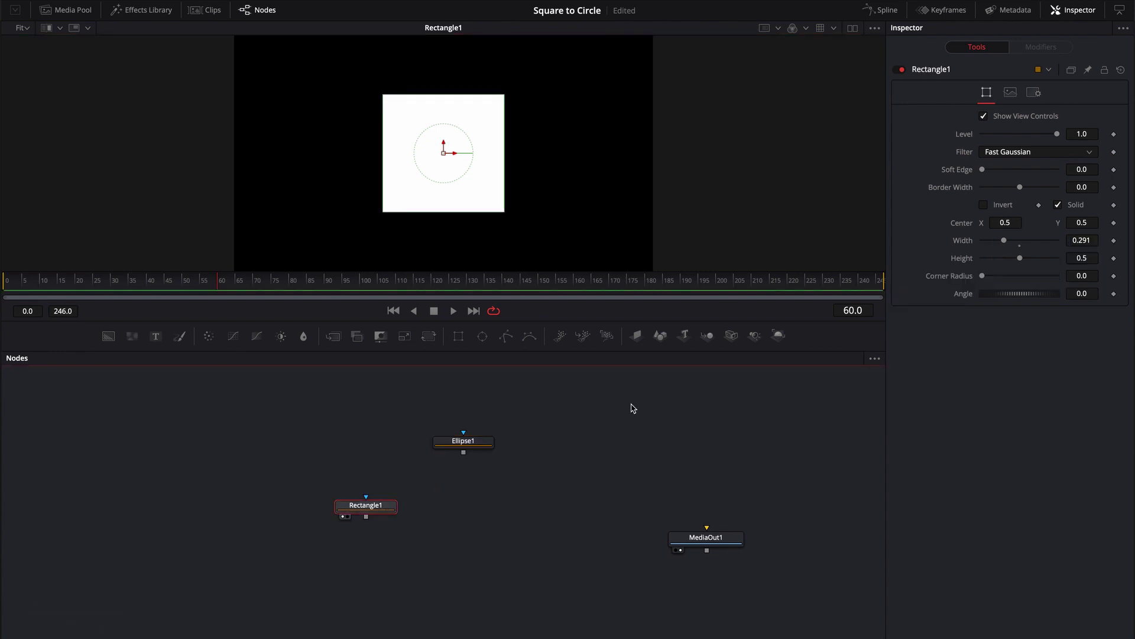
pyautogui.click(1004, 240)
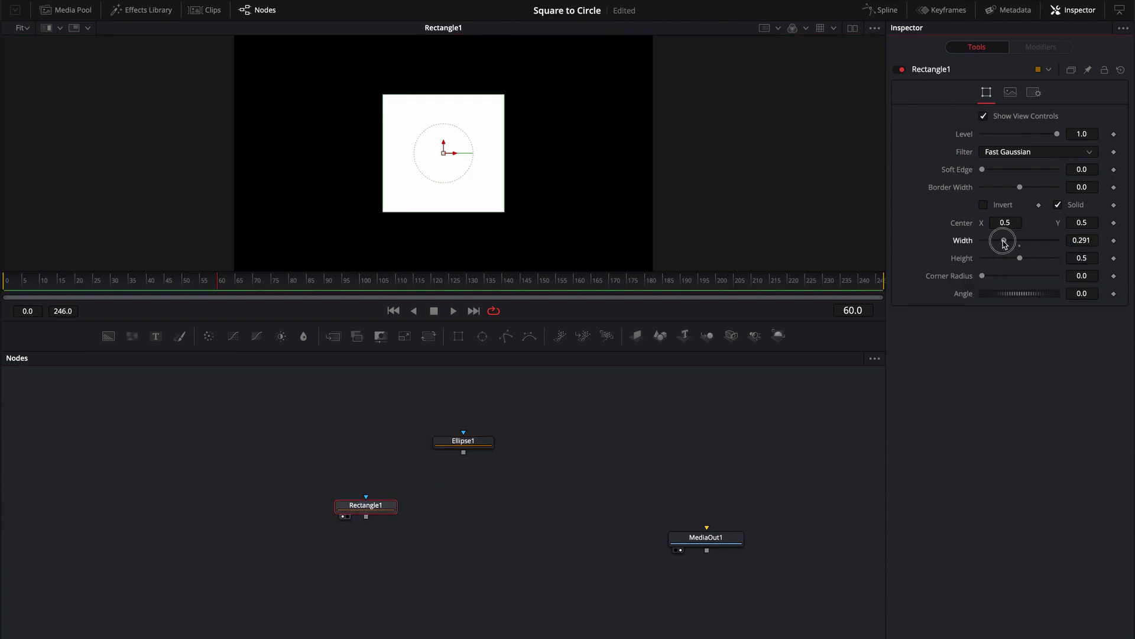
pyautogui.moveTo(1004, 243); pyautogui.dragTo(1002, 242)
pyautogui.click(262, 403)
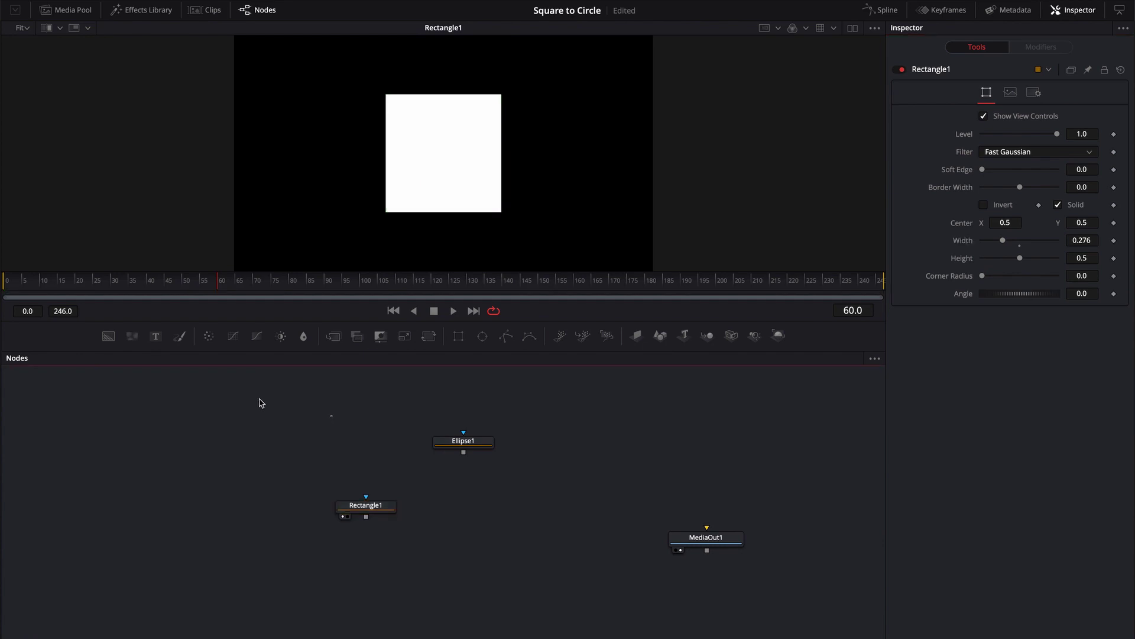
# Add Merge1 with Ellipse1 as foreground and Rectangle1 as background
pyautogui.click(333, 336)
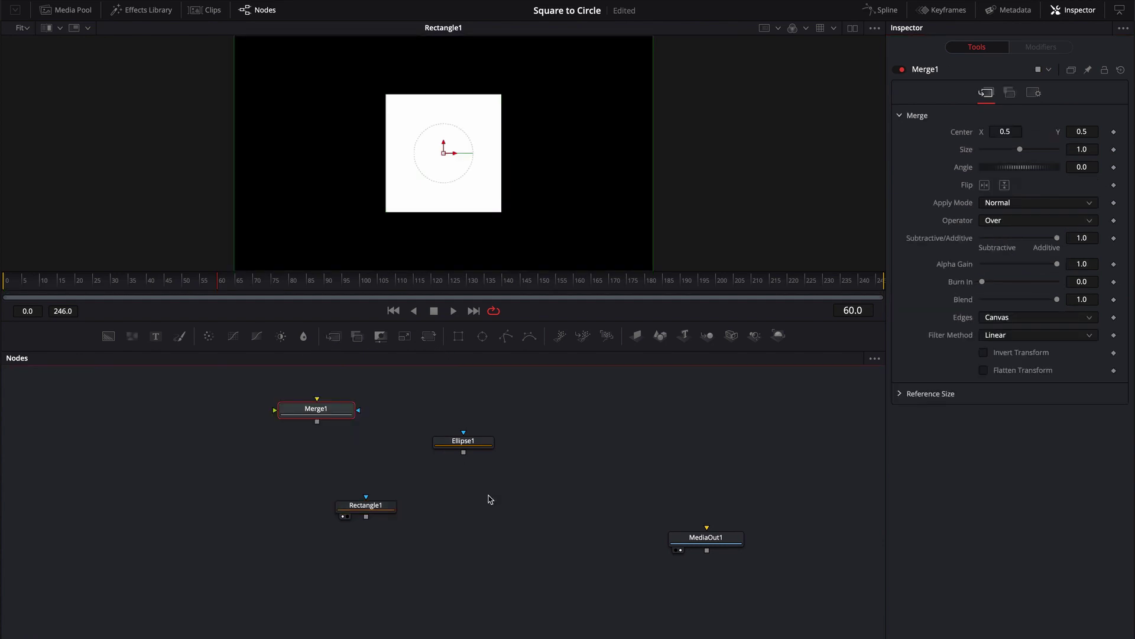
pyautogui.moveTo(334, 416); pyautogui.dragTo(481, 513)
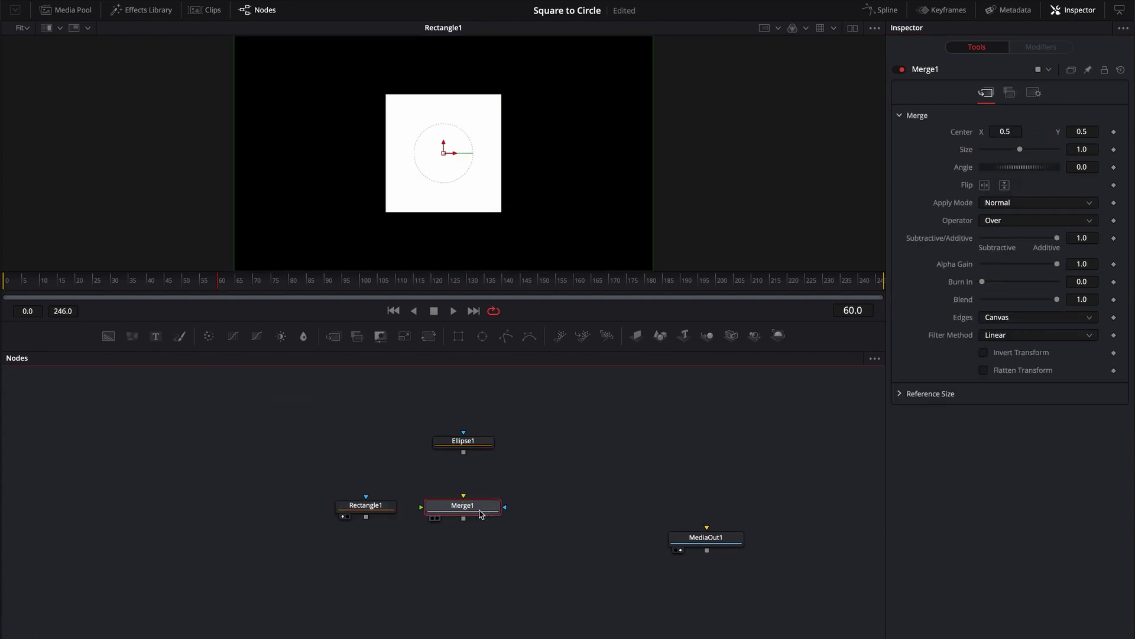
pyautogui.moveTo(464, 452); pyautogui.dragTo(467, 507)
pyautogui.click(496, 521)
pyautogui.moveTo(367, 518); pyautogui.dragTo(452, 507)
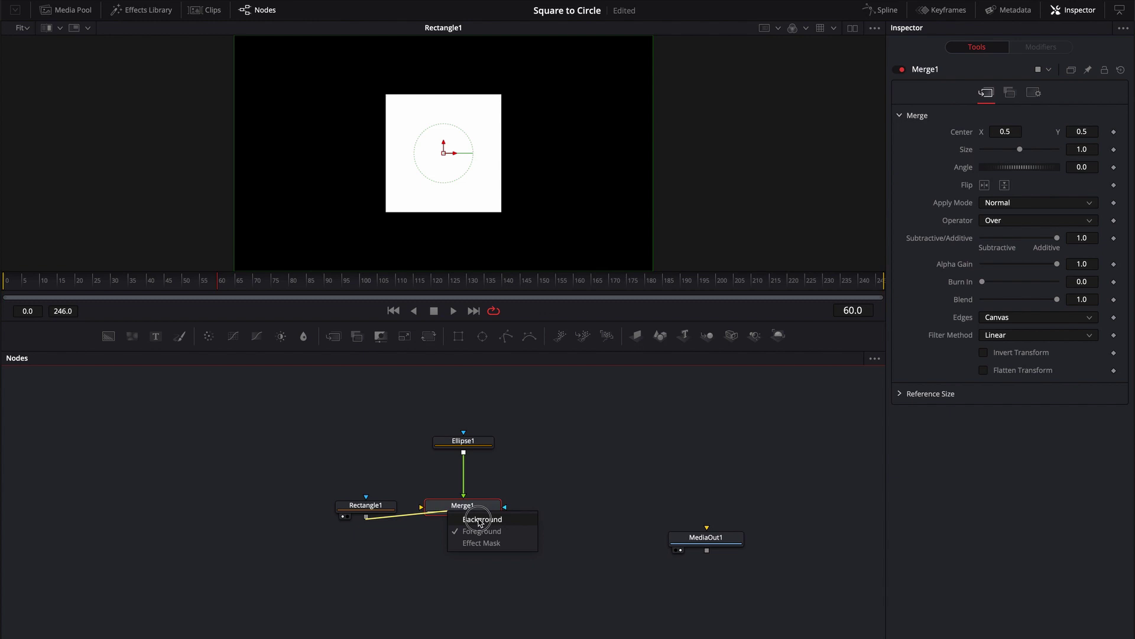
pyautogui.click(478, 519)
# Insert a red Background after Ellipse1, then move Ellipse1 and Background1 up together
pyautogui.click(108, 336)
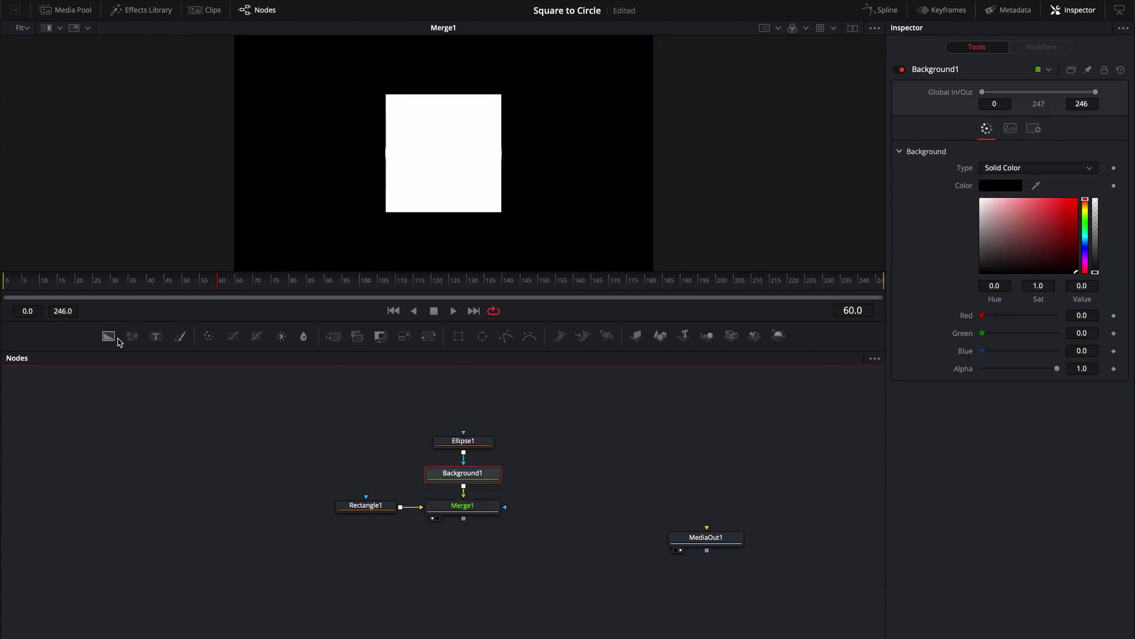
pyautogui.click(1076, 201)
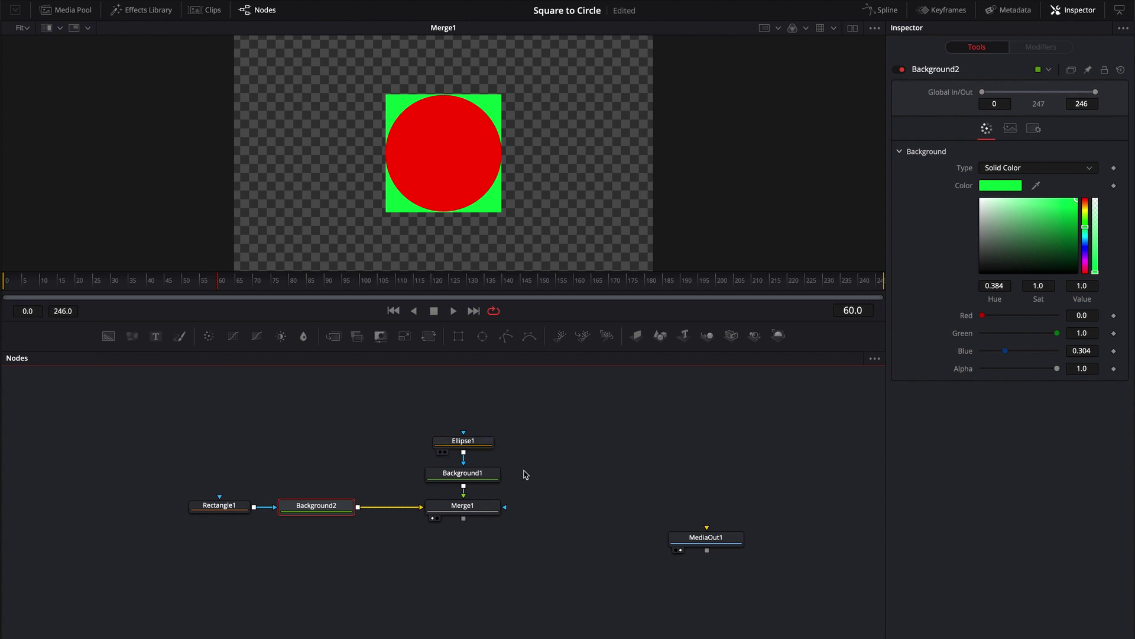
pyautogui.click(480, 507)
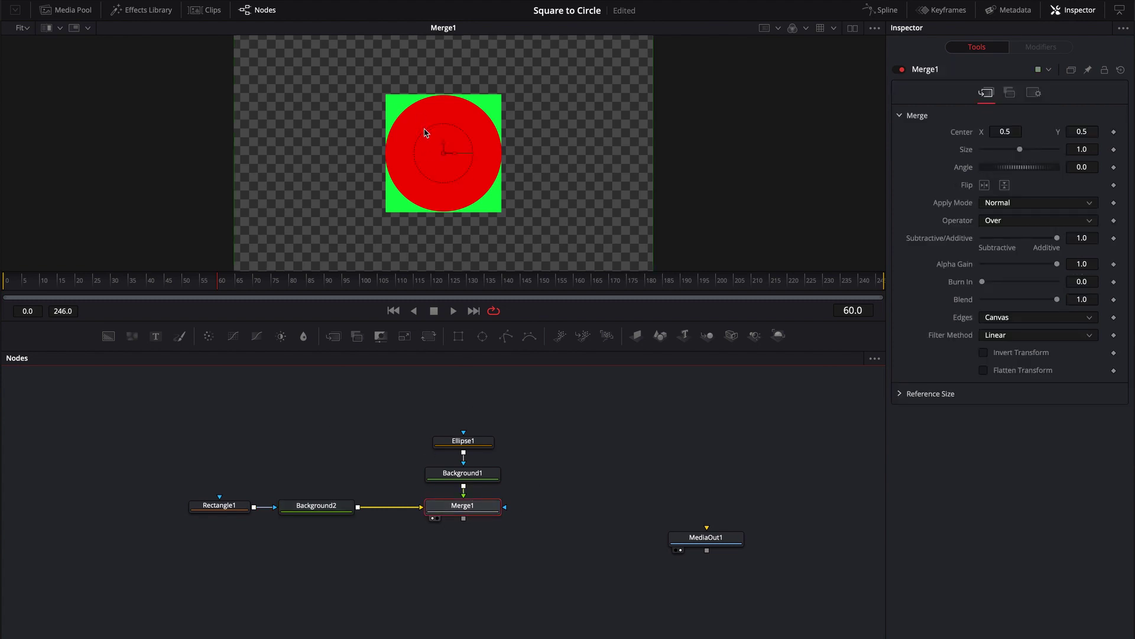
pyautogui.moveTo(408, 413); pyautogui.dragTo(568, 497)
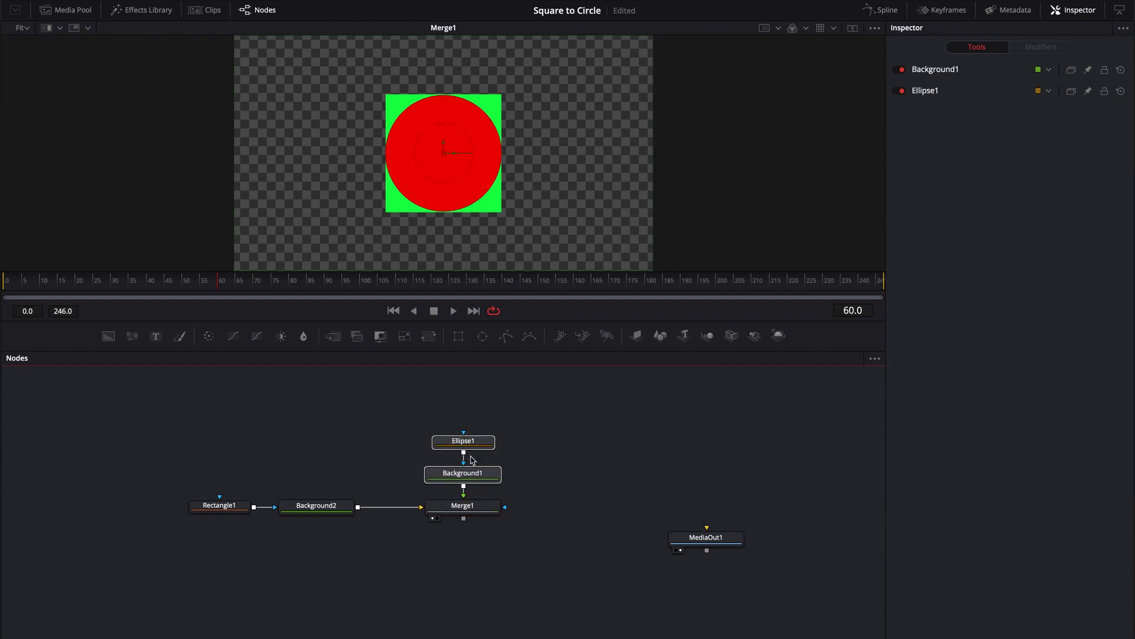
pyautogui.moveTo(465, 440); pyautogui.dragTo(464, 408)
pyautogui.click(645, 435)
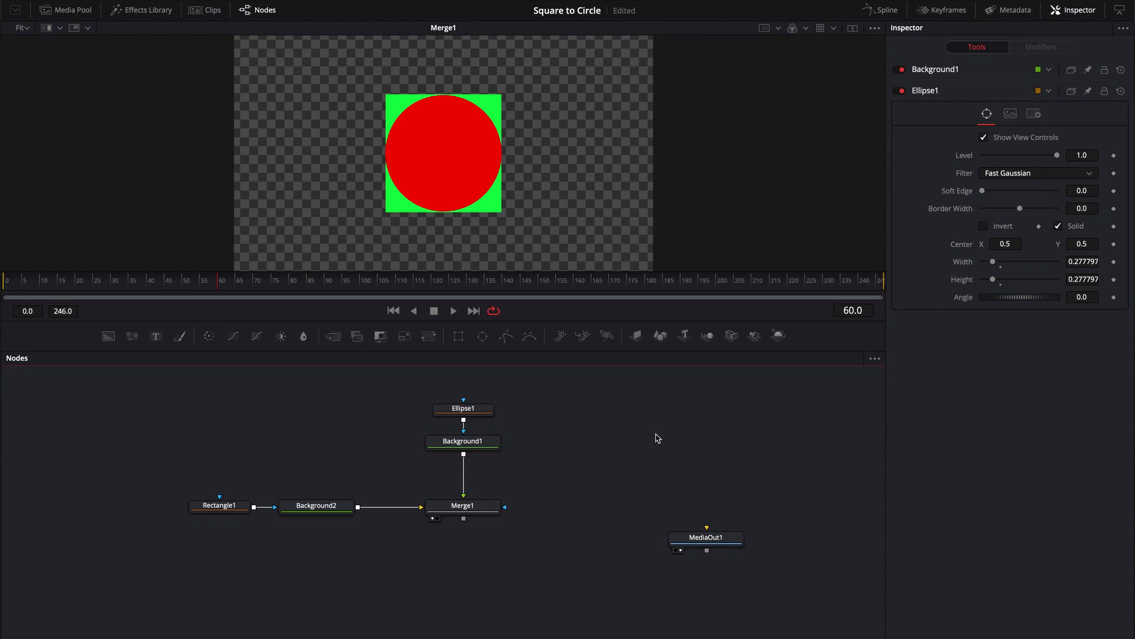
# Adjust Rectangle1's width and set its height to 0.4943
pyautogui.click(223, 508)
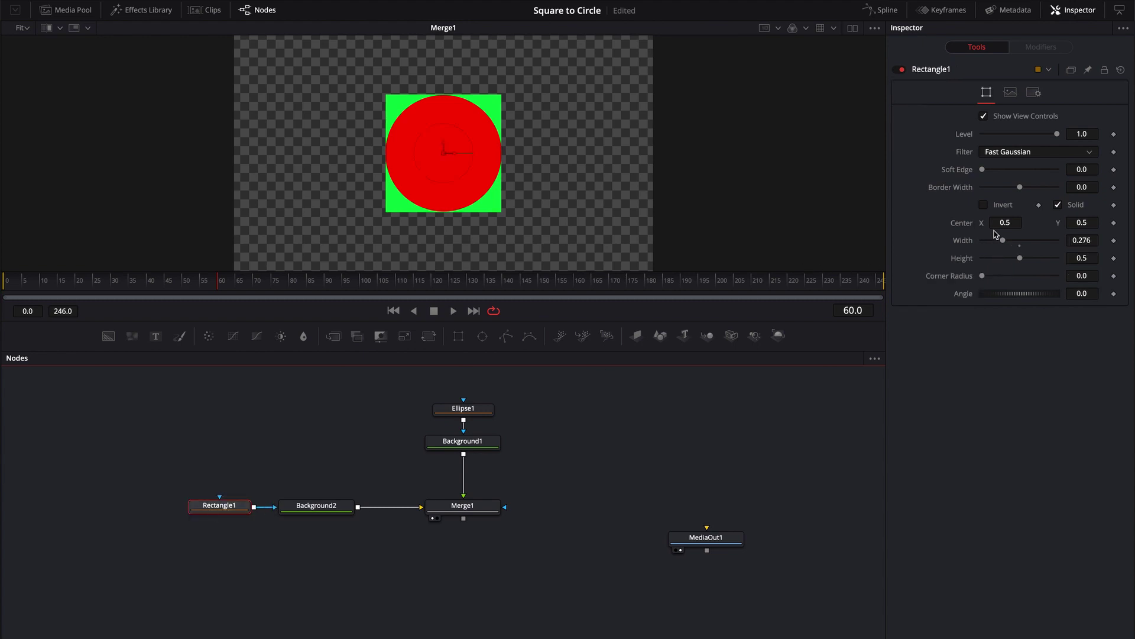
pyautogui.moveTo(1003, 241); pyautogui.dragTo(1003, 242)
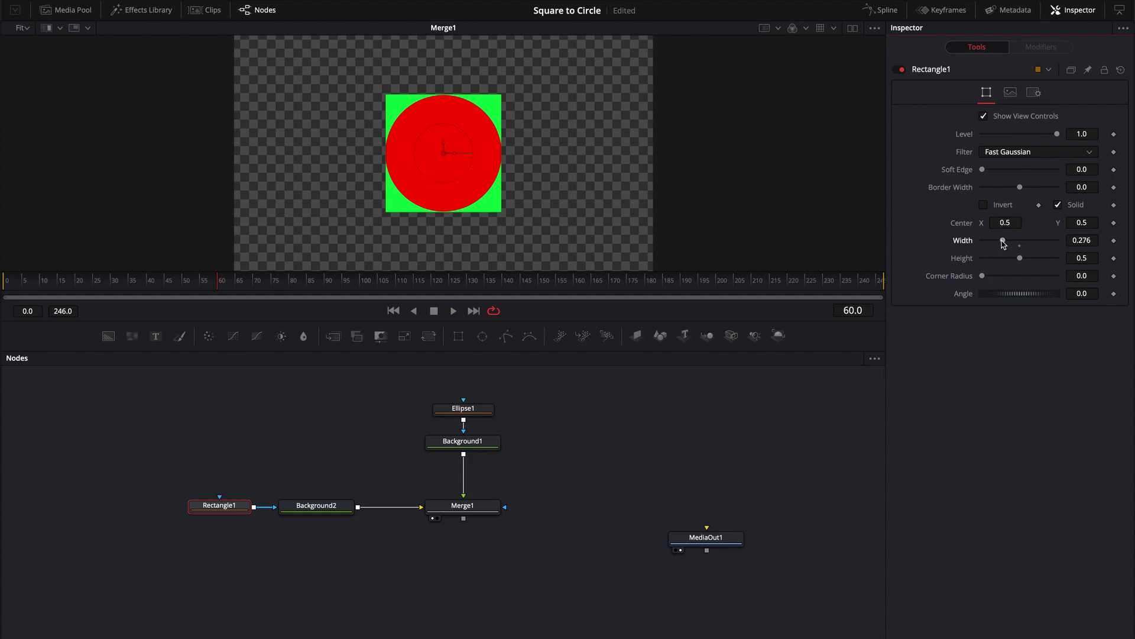
pyautogui.moveTo(1019, 261); pyautogui.dragTo(1019, 260)
# At frame 70, cut the Ellipse1/Background1 link to Merge1 so only the green square shows
pyautogui.click(224, 508)
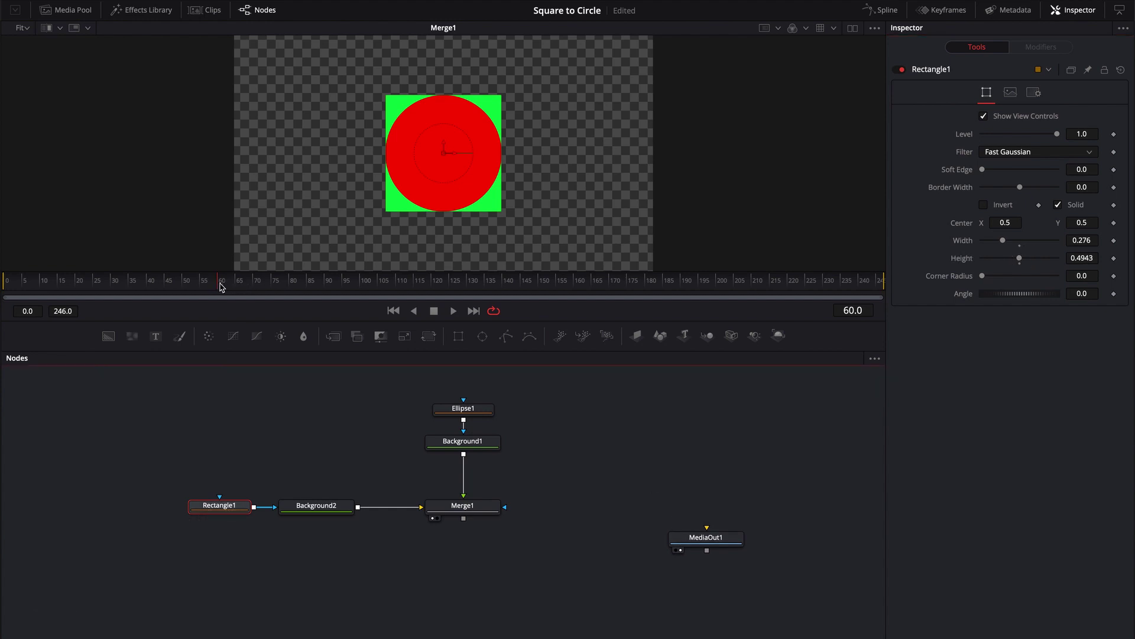
pyautogui.moveTo(221, 288); pyautogui.dragTo(253, 287)
pyautogui.moveTo(378, 388); pyautogui.dragTo(571, 460)
pyautogui.moveTo(463, 498); pyautogui.dragTo(453, 517)
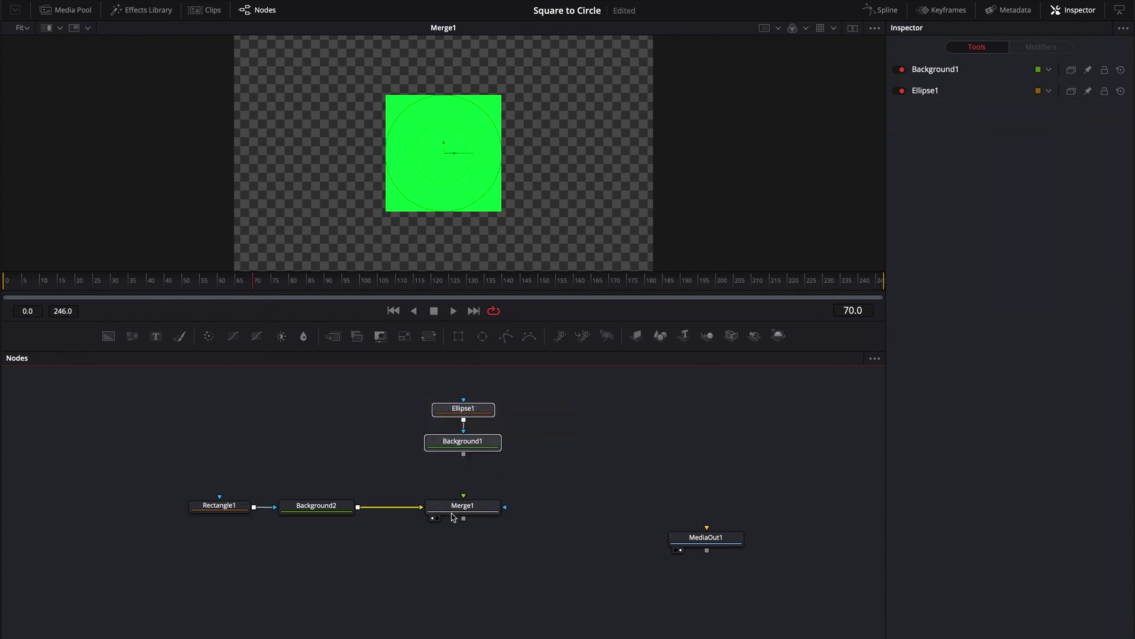
# Keyframe Rectangle1's Corner Radius at 0.0 on frame 70 and 1.0 on frame 80
pyautogui.click(313, 548)
pyautogui.click(219, 506)
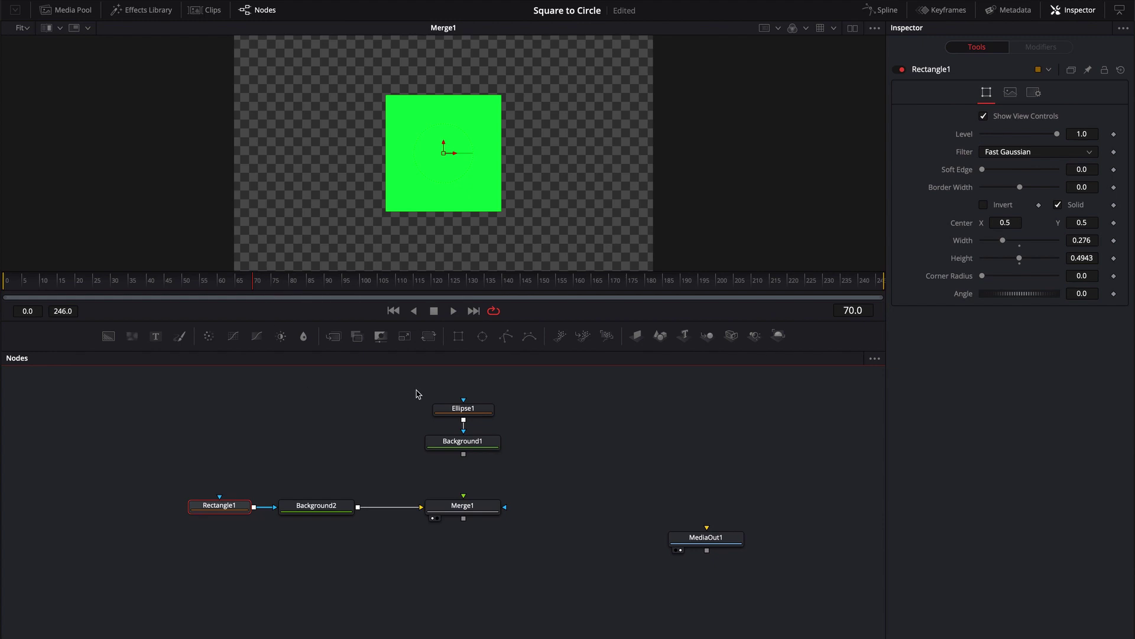
pyautogui.click(1114, 276)
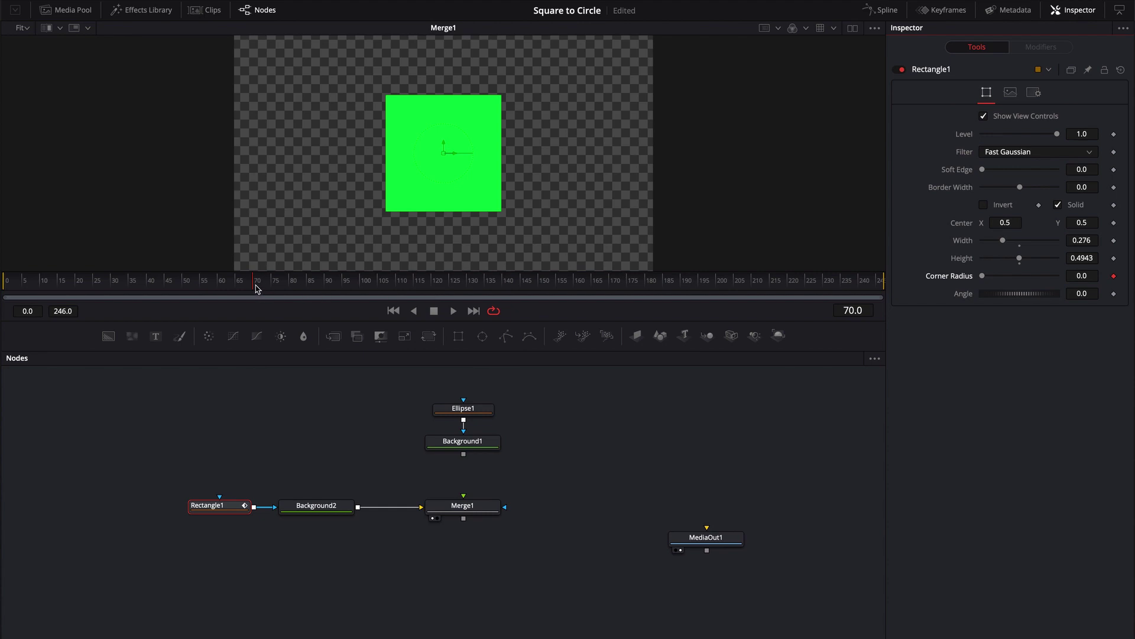
pyautogui.moveTo(256, 290); pyautogui.dragTo(291, 285)
pyautogui.click(983, 276)
pyautogui.moveTo(982, 276); pyautogui.dragTo(1059, 278)
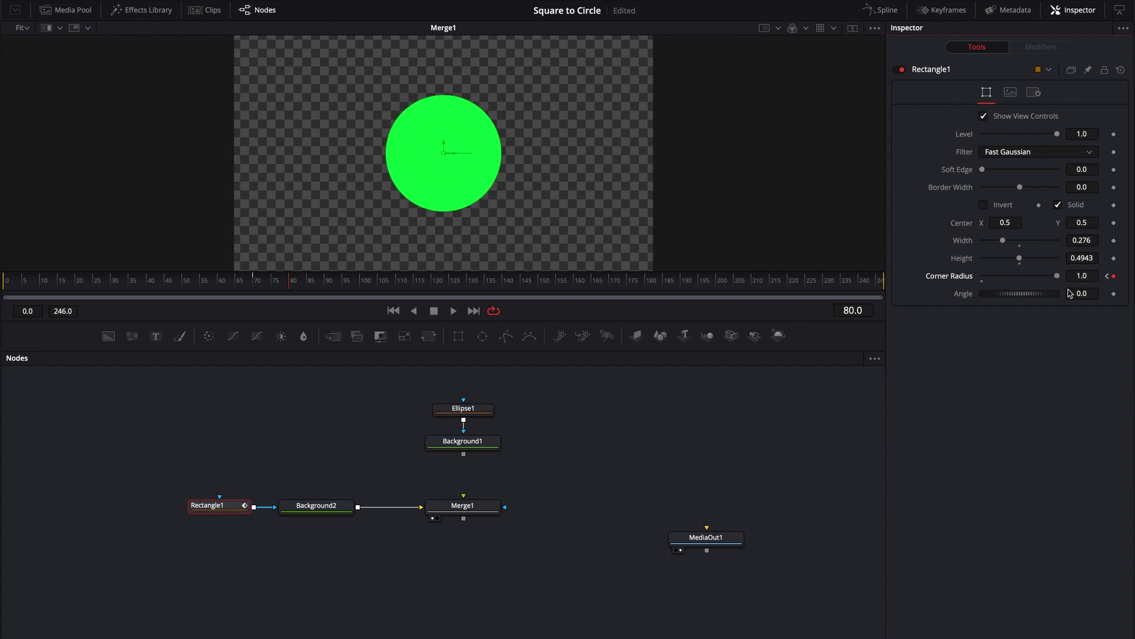
# Scrub back to about frame 67 and play the square-to-circle morph
pyautogui.moveTo(296, 287); pyautogui.dragTo(246, 287)
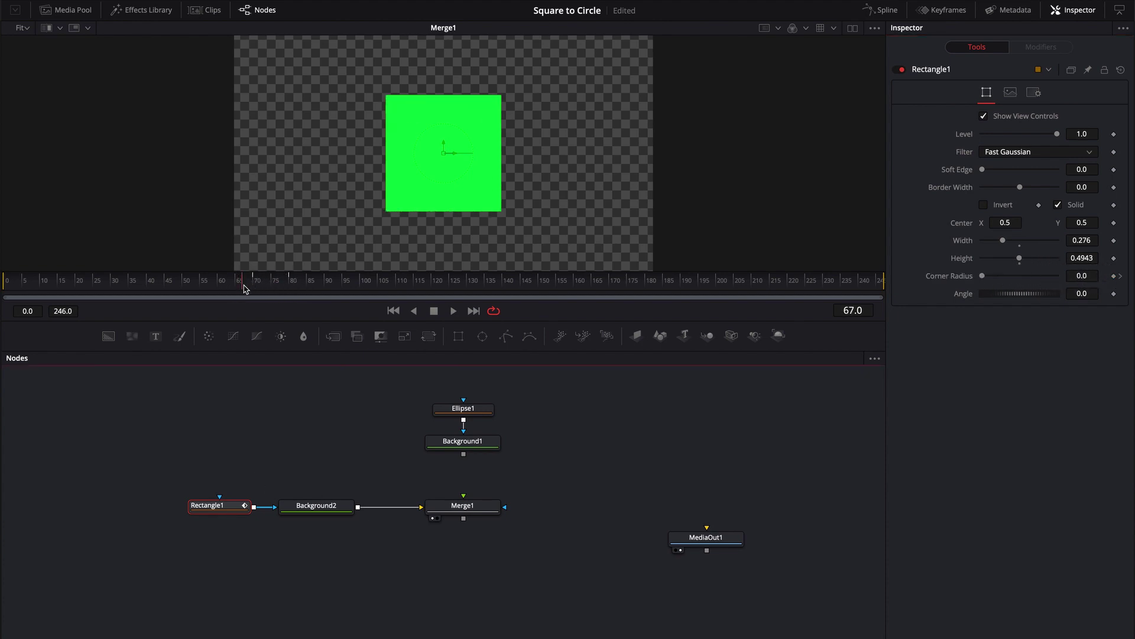
pyautogui.press('space')
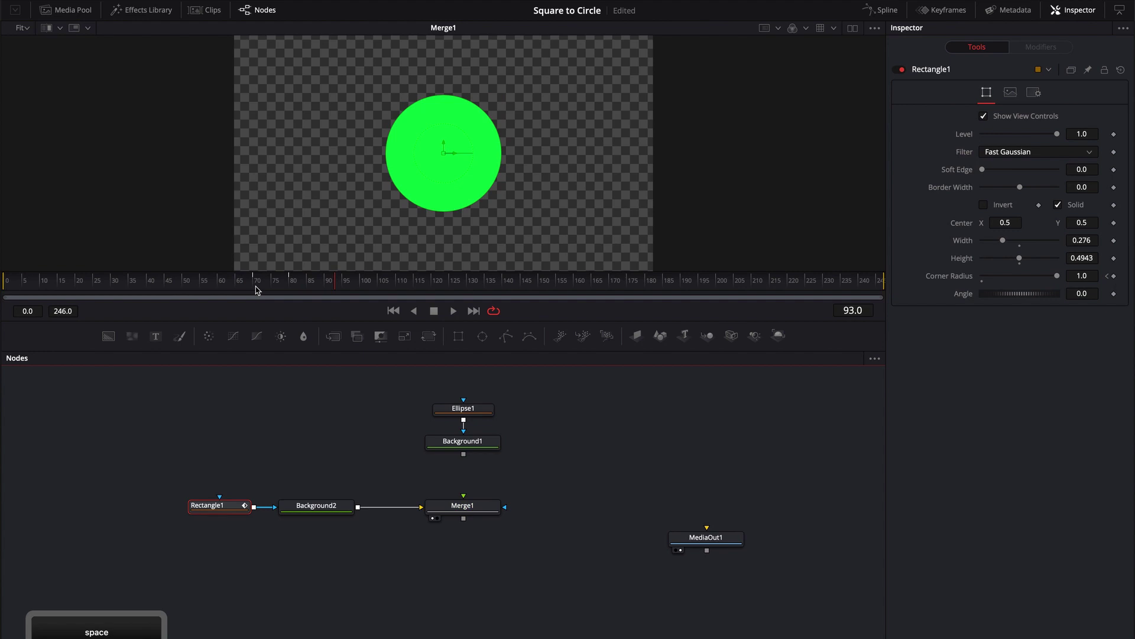
pyautogui.moveTo(290, 285); pyautogui.dragTo(248, 276)
pyautogui.press('space')
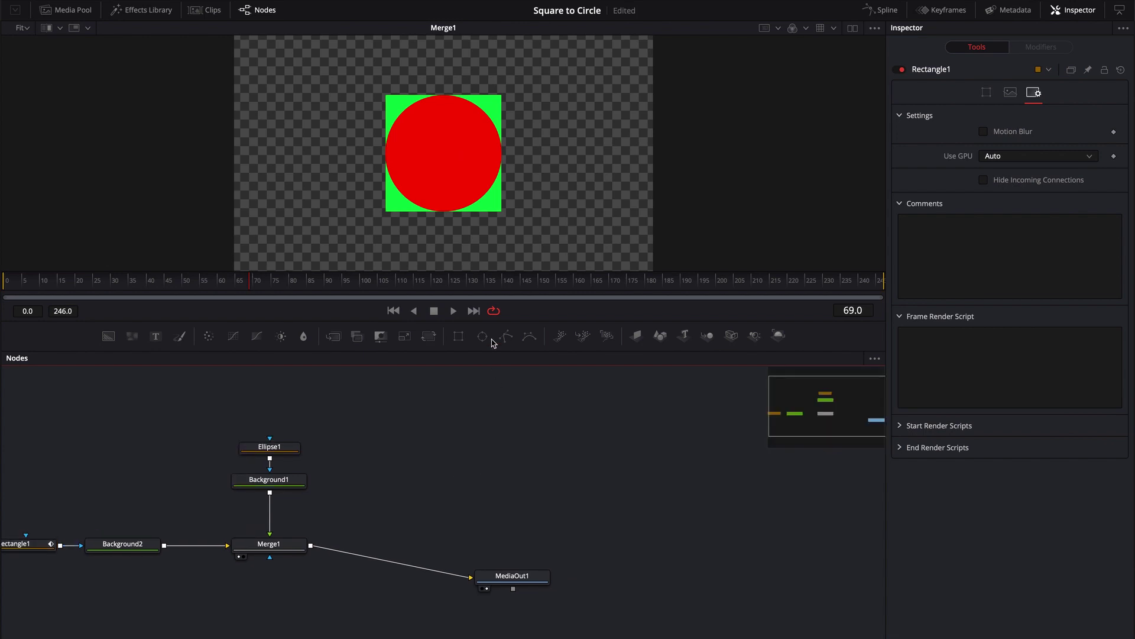
# Add Rectangle2, view it, narrow it to width 0.299859, and reposition its node
pyautogui.click(459, 337)
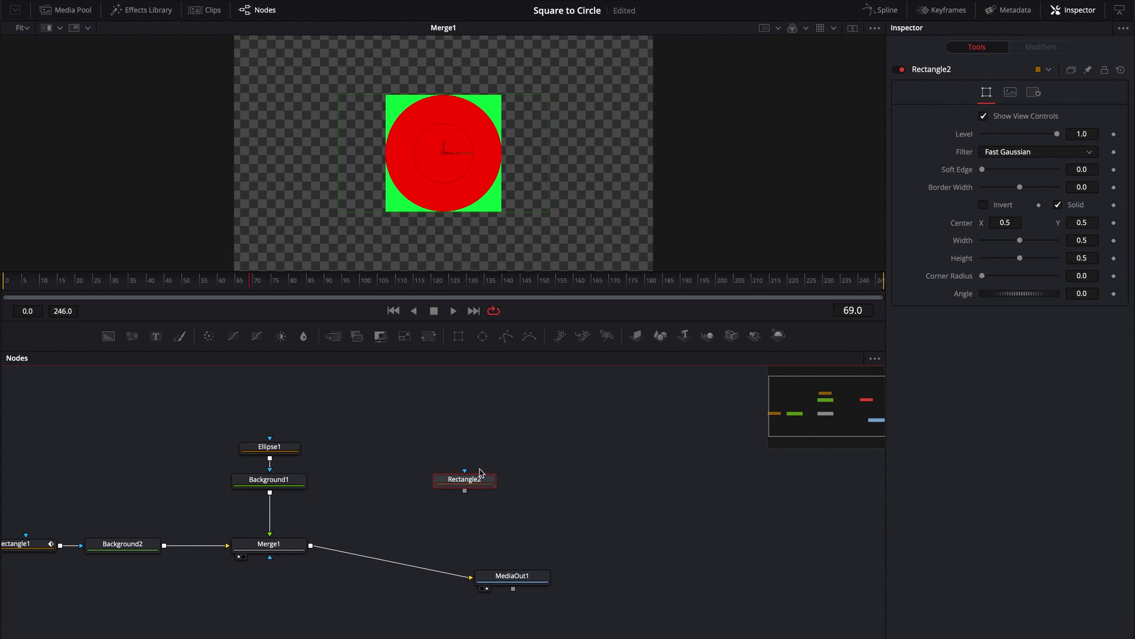
pyautogui.moveTo(477, 482); pyautogui.dragTo(474, 198)
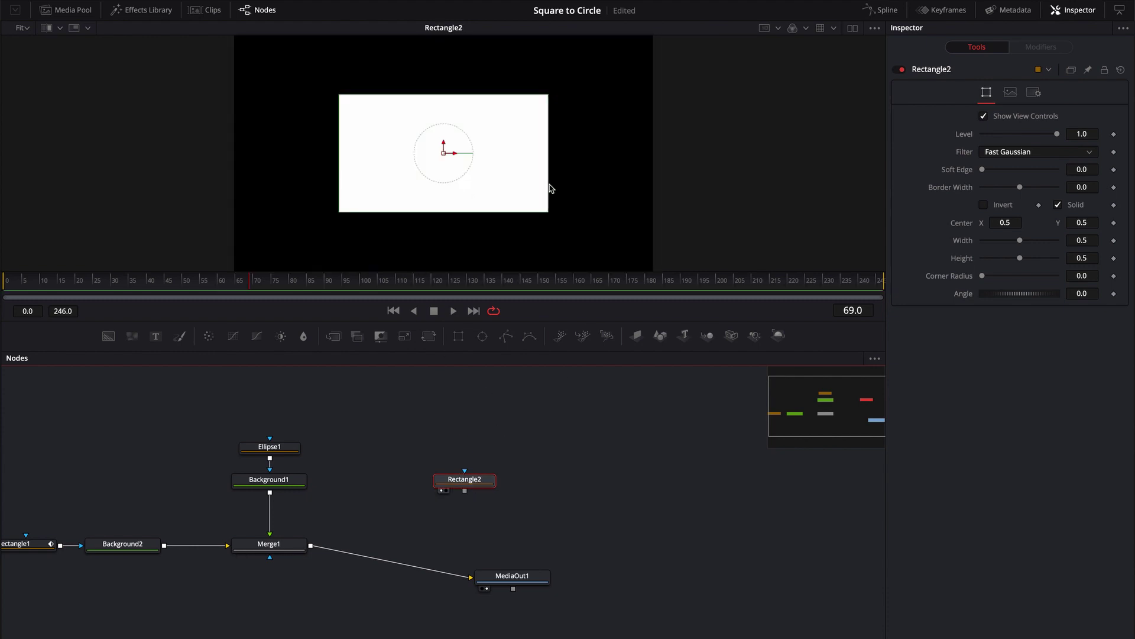
pyautogui.moveTo(550, 188); pyautogui.dragTo(506, 174)
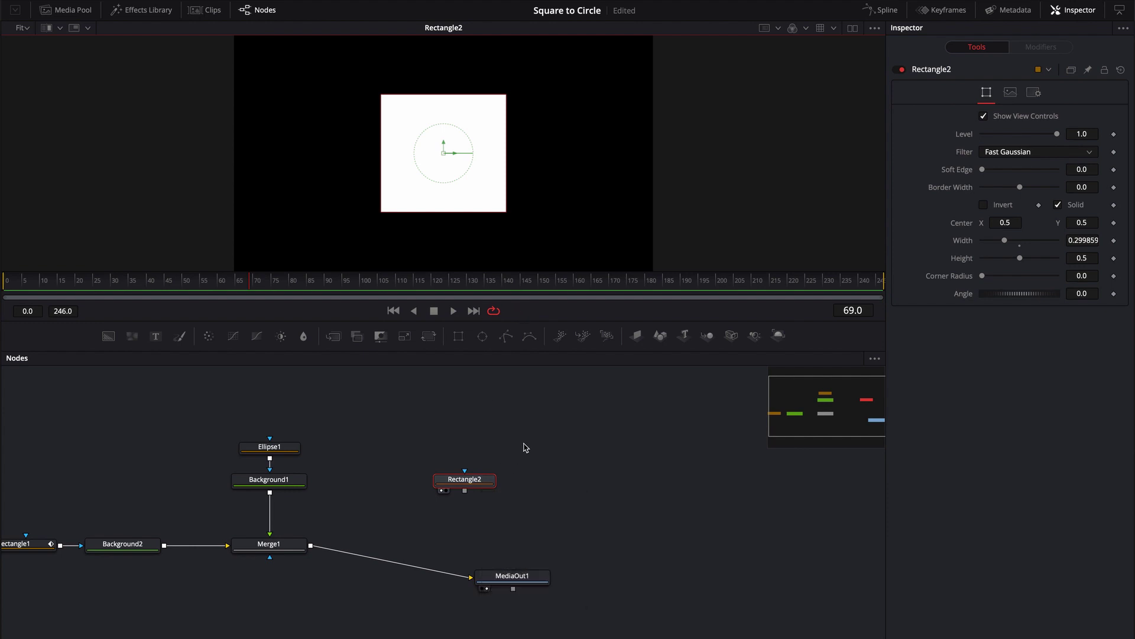
pyautogui.click(524, 450)
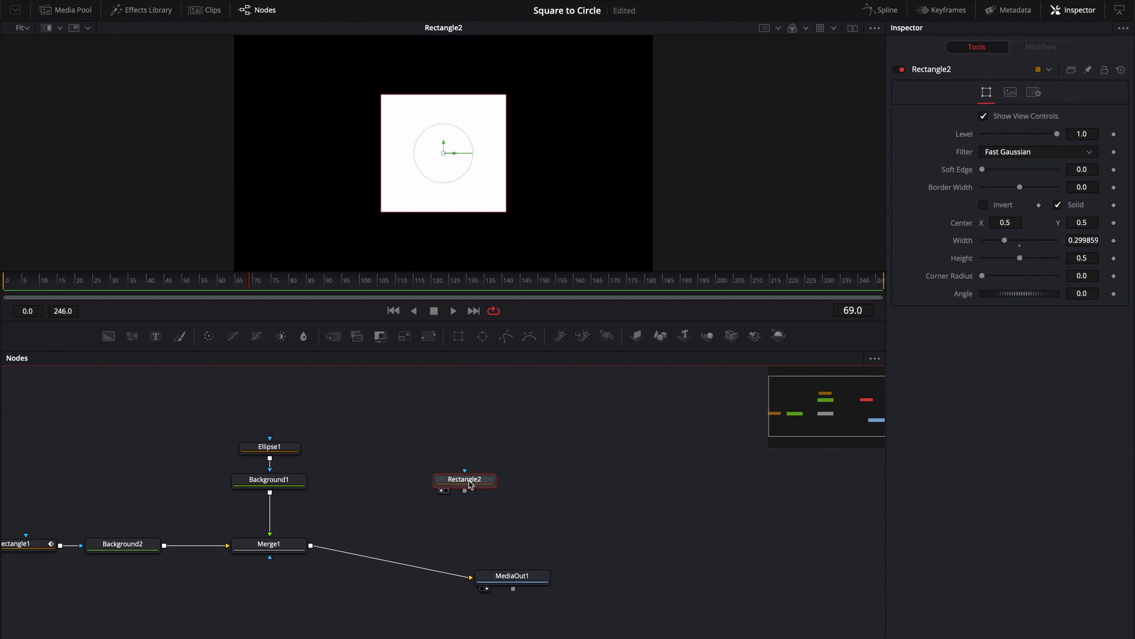
pyautogui.moveTo(464, 473); pyautogui.dragTo(464, 440)
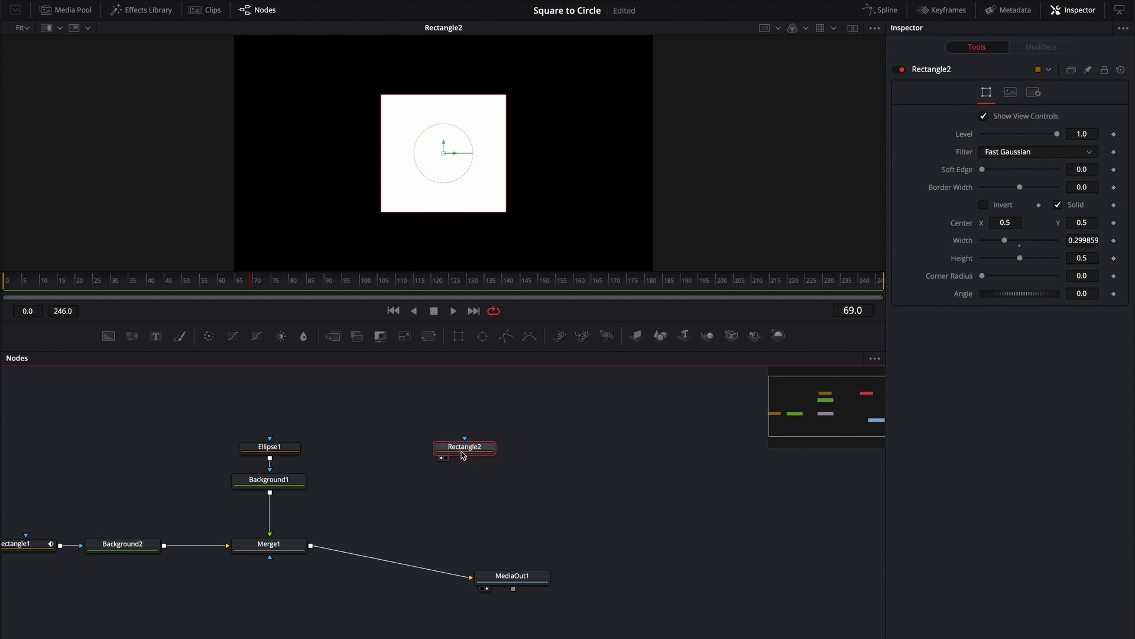
# Set Rectangle2's Corner Radius to 1.0 and Width to 0.276
pyautogui.rightClick(462, 454)
pyautogui.click(656, 491)
pyautogui.moveTo(983, 276); pyautogui.dragTo(1134, 277)
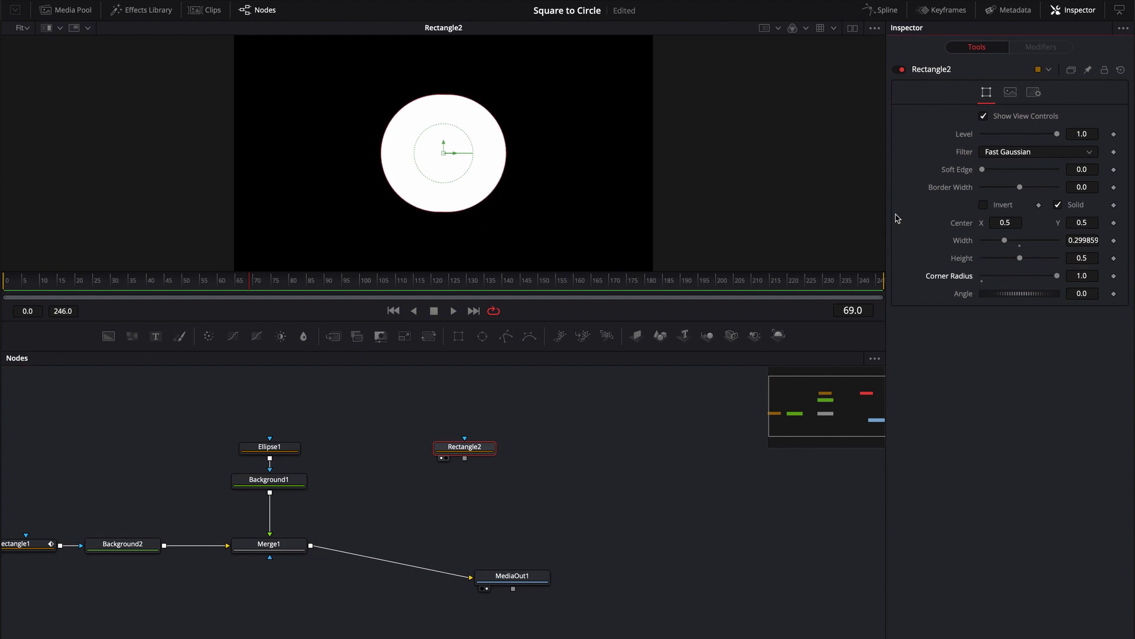
pyautogui.moveTo(1004, 240); pyautogui.dragTo(1003, 241)
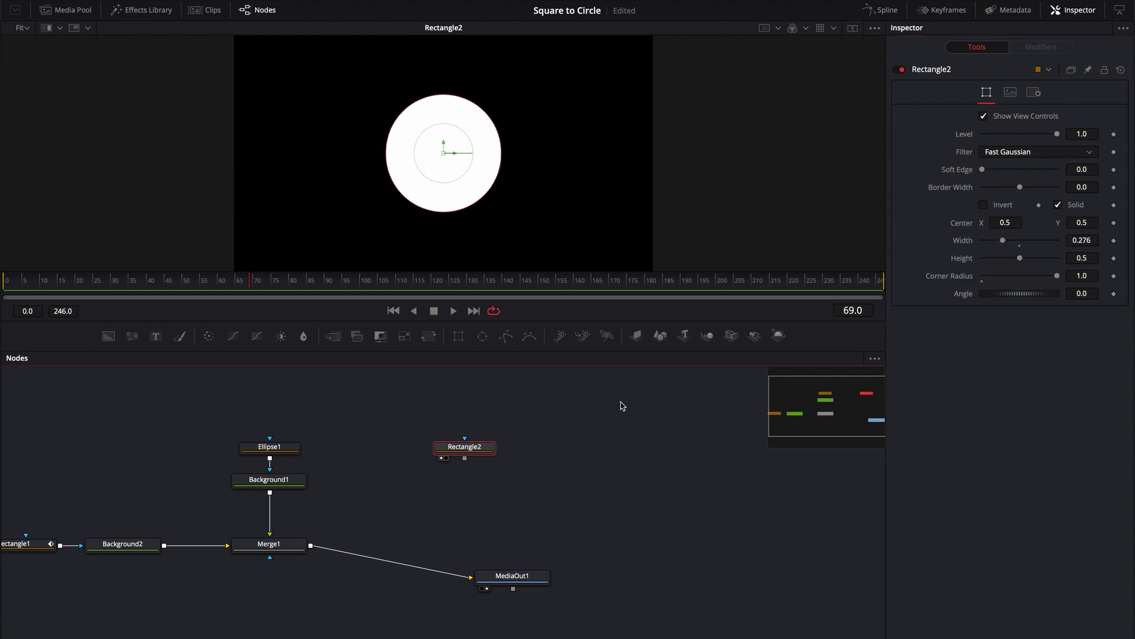
# Add Ellipse2, Background nodes under Rectangle2 and Ellipse2, and a Merge2 node
pyautogui.click(484, 338)
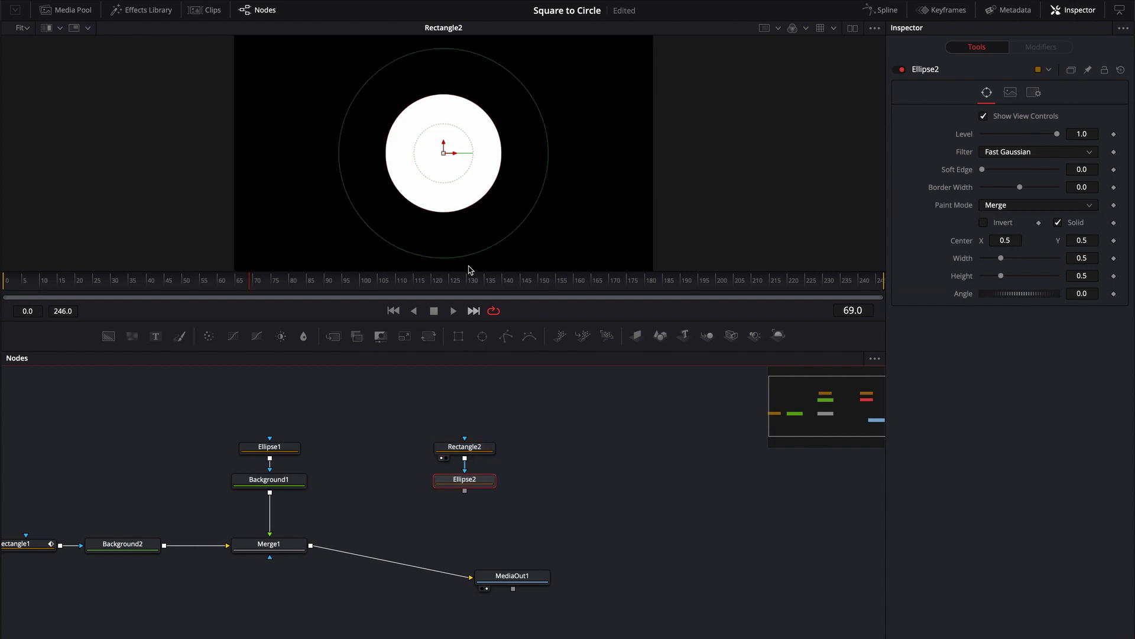
pyautogui.click(476, 451)
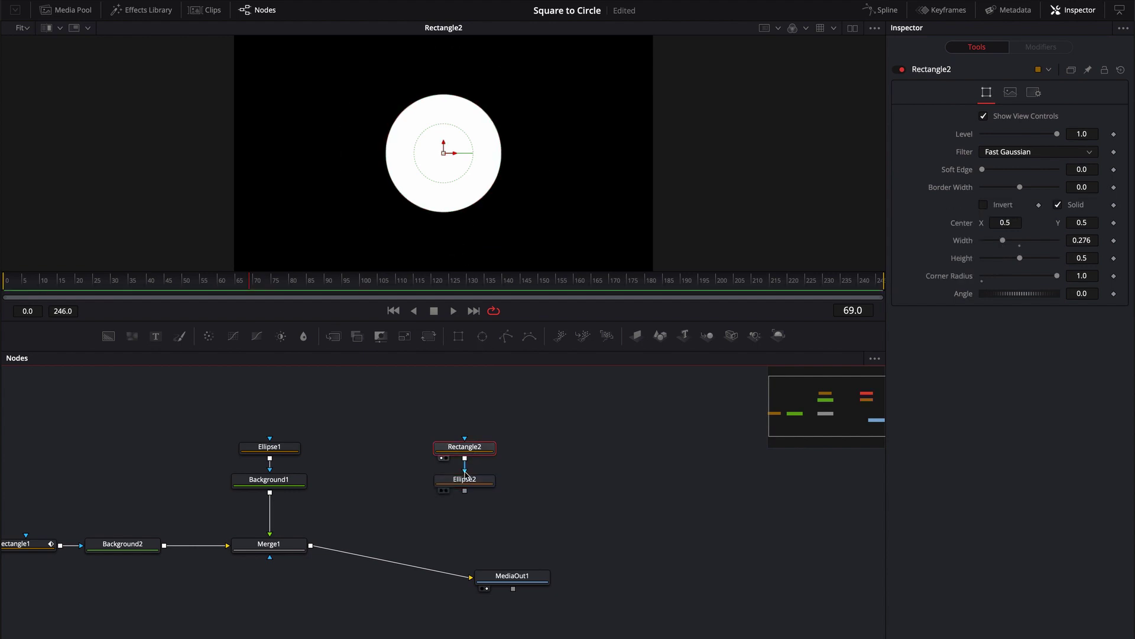
pyautogui.moveTo(465, 447); pyautogui.dragTo(415, 415)
pyautogui.click(357, 335)
pyautogui.click(416, 415)
pyautogui.click(108, 336)
# Fill Background4 bright green, wire both backgrounds into Merge2, and view the composite
pyautogui.click(464, 479)
pyautogui.click(108, 335)
pyautogui.click(1065, 207)
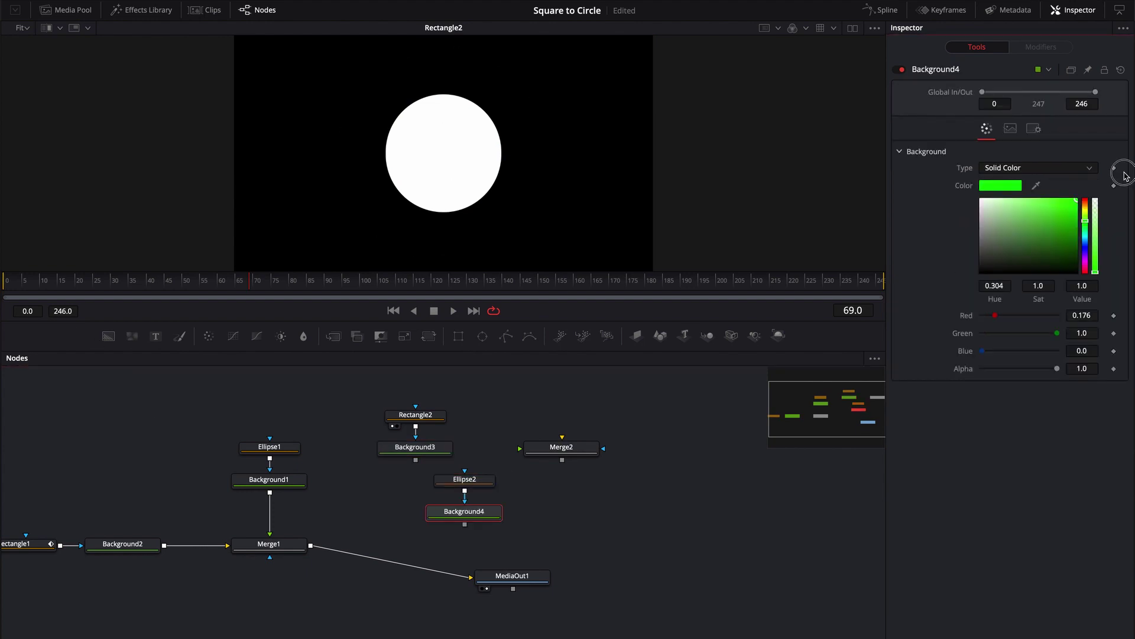
pyautogui.moveTo(505, 513); pyautogui.dragTo(561, 447)
pyautogui.moveTo(416, 459); pyautogui.dragTo(520, 448)
pyautogui.moveTo(562, 447); pyautogui.dragTo(570, 189)
pyautogui.click(418, 415)
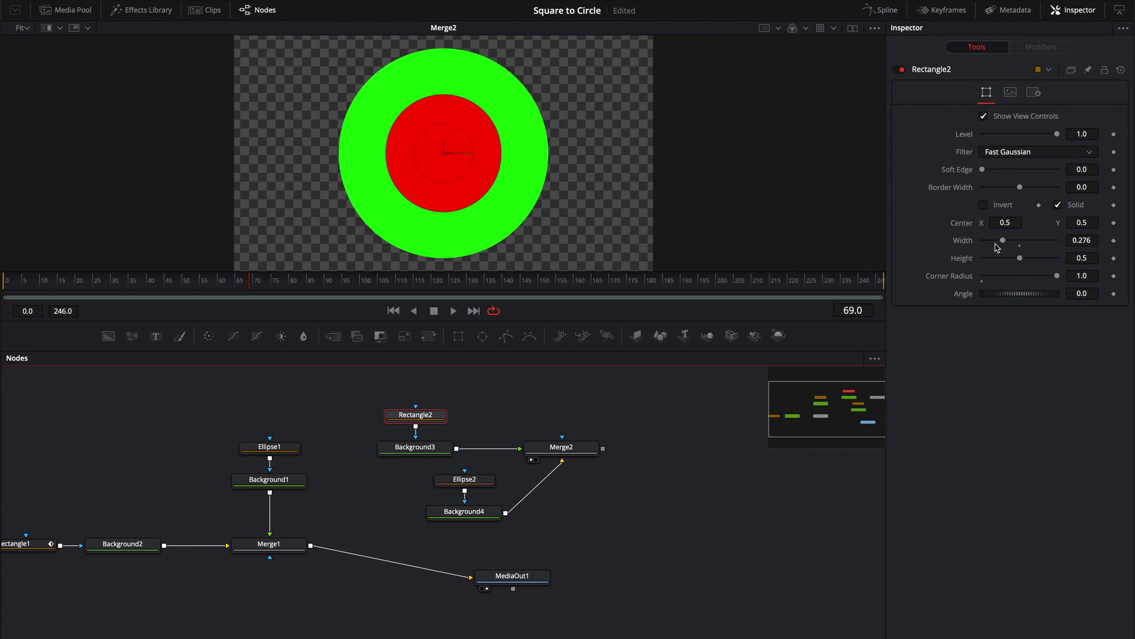
# Enlarge Rectangle2 in the viewer to width 0.498692 and height 0.895989
pyautogui.moveTo(477, 112); pyautogui.dragTo(523, 61)
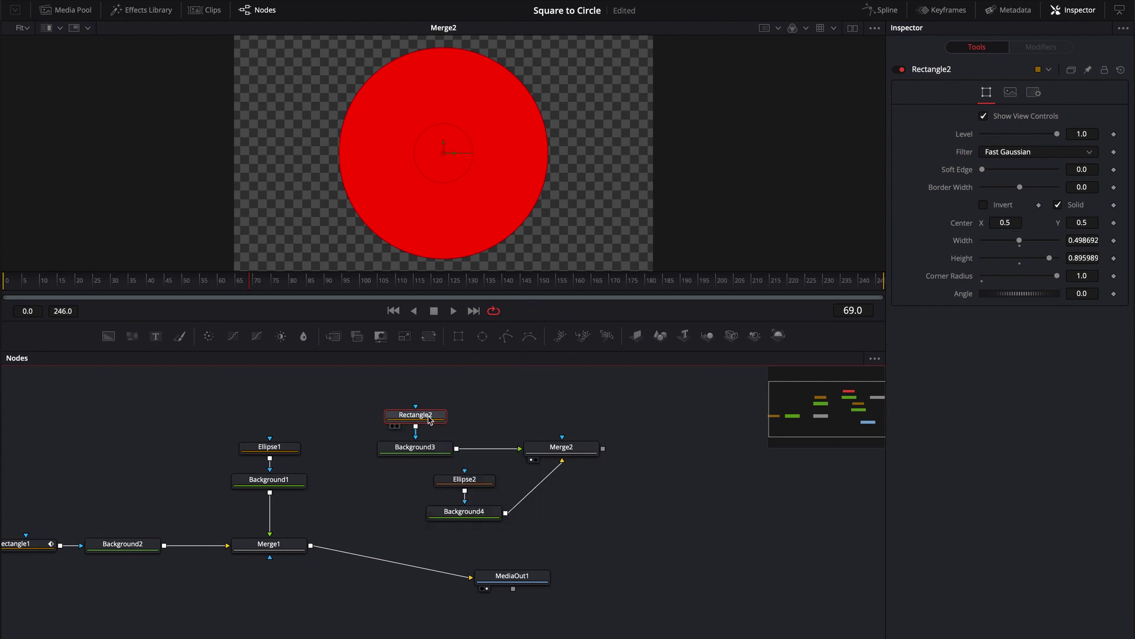
pyautogui.moveTo(429, 419)
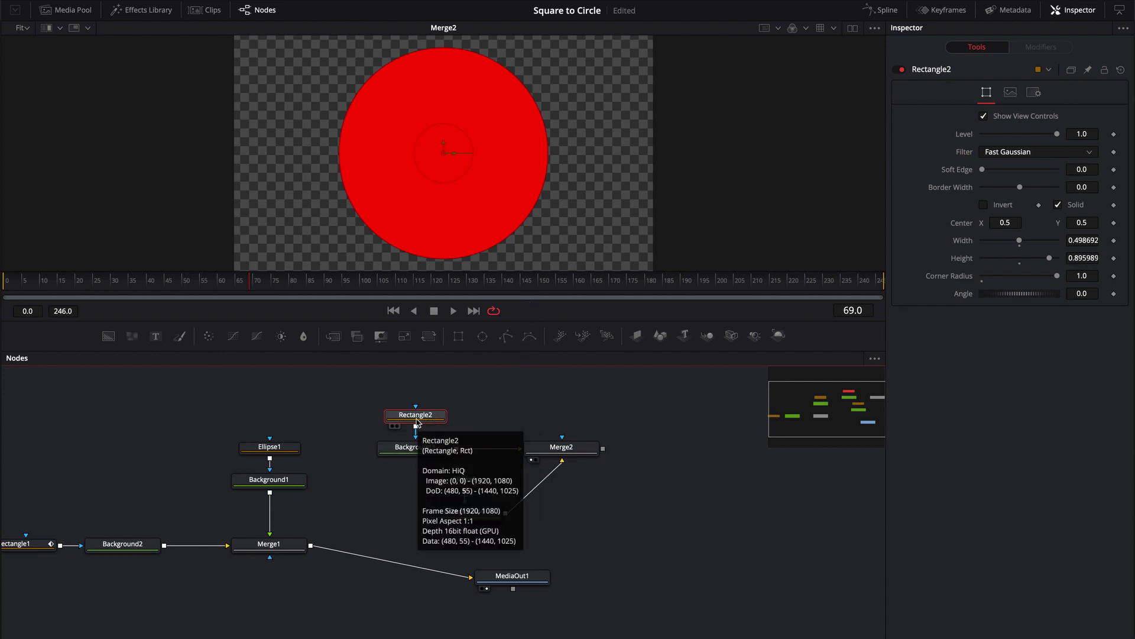
pyautogui.rightClick(418, 417)
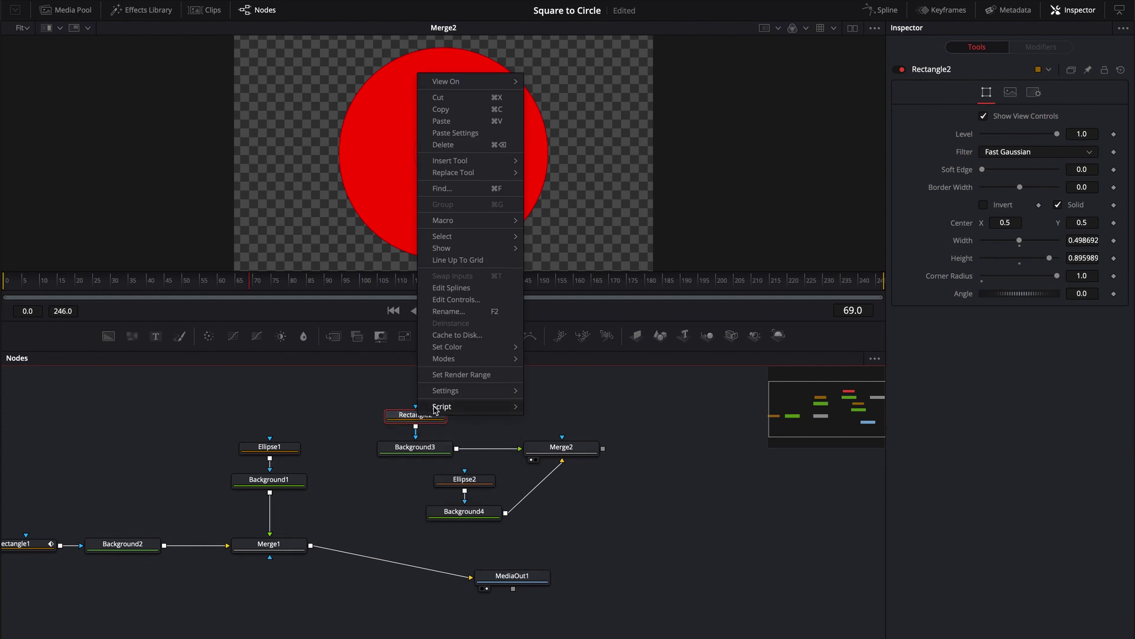
pyautogui.moveTo(445, 393)
pyautogui.click(549, 408)
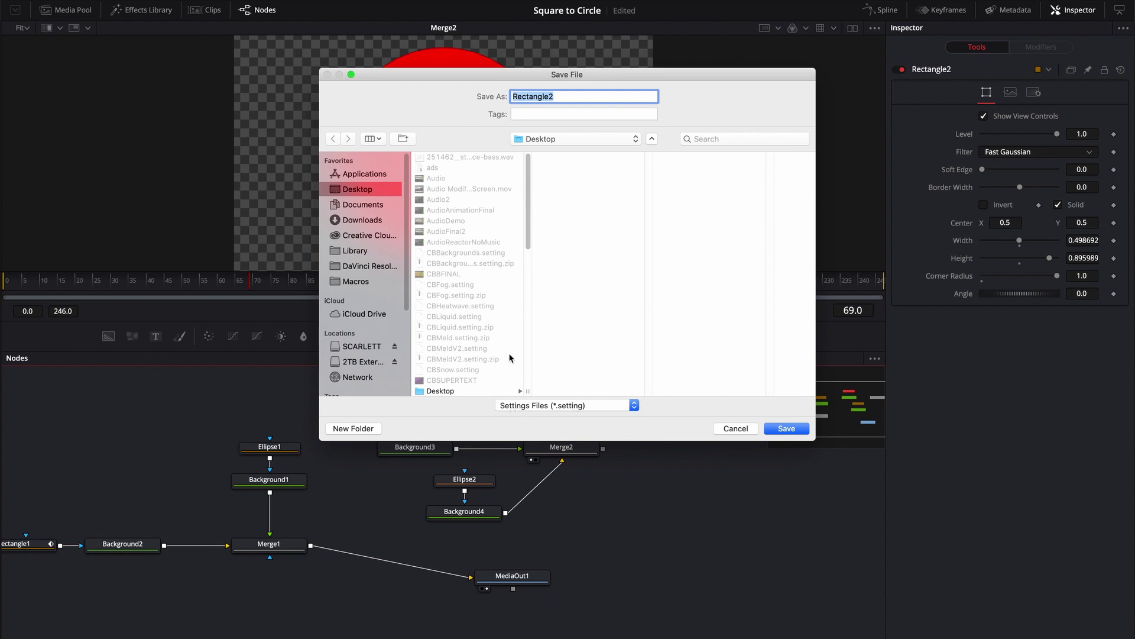
pyautogui.click(728, 428)
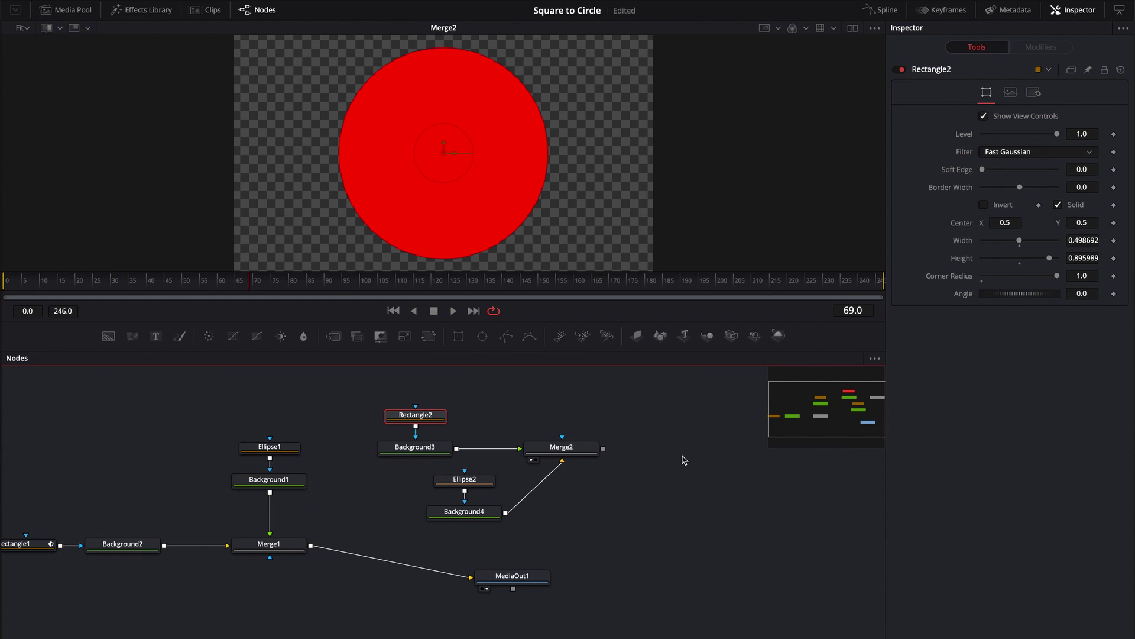
# Keyframe Rectangle2's Width, Height and Corner Radius at frame 69, then move to frame 75
pyautogui.click(573, 405)
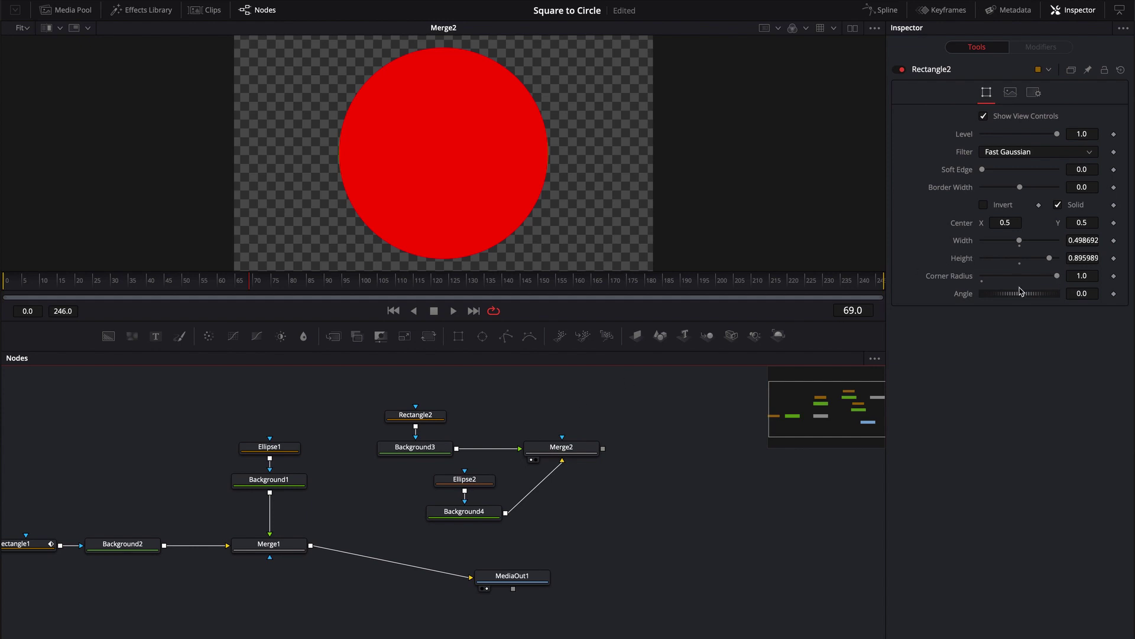
pyautogui.click(419, 415)
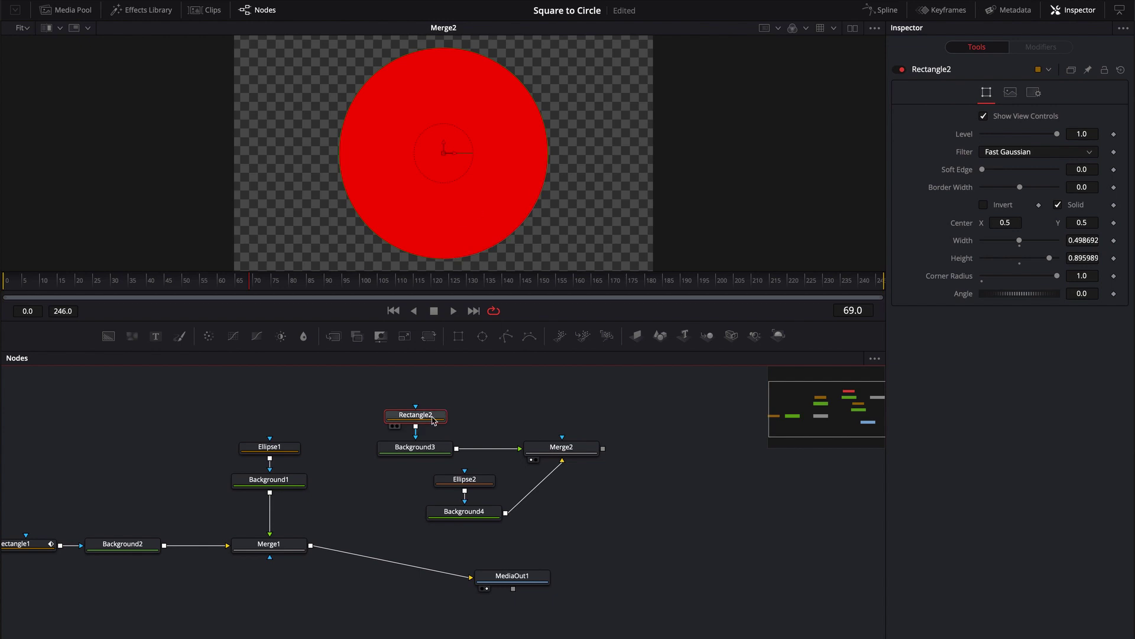
pyautogui.click(1114, 240)
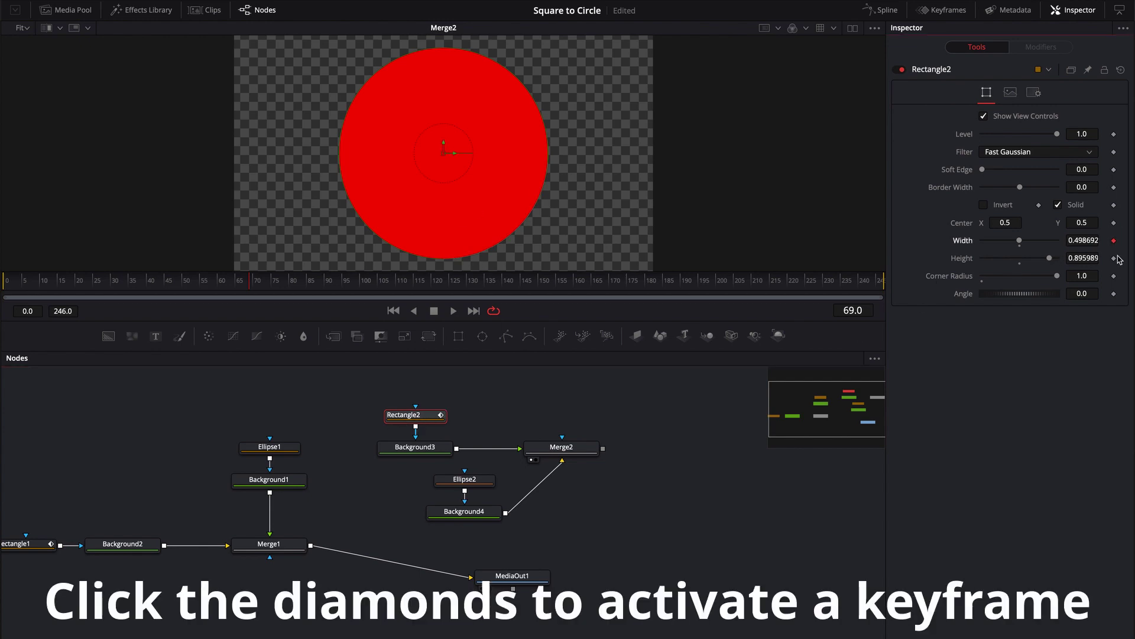
pyautogui.click(1114, 257)
pyautogui.click(1114, 275)
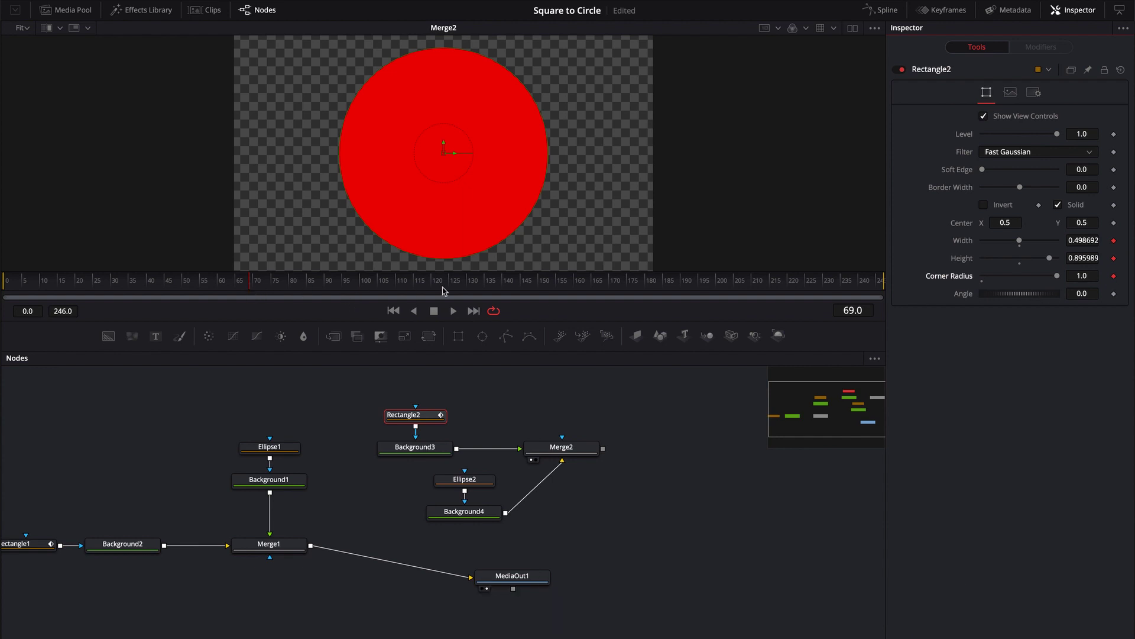
pyautogui.click(256, 290)
pyautogui.moveTo(256, 290); pyautogui.dragTo(274, 282)
# Save, then at frame 75 give Rectangle2 corner radius 0 and width 0.811
pyautogui.hotkey('ctrl', 's')
pyautogui.moveTo(1057, 280); pyautogui.dragTo(981, 278)
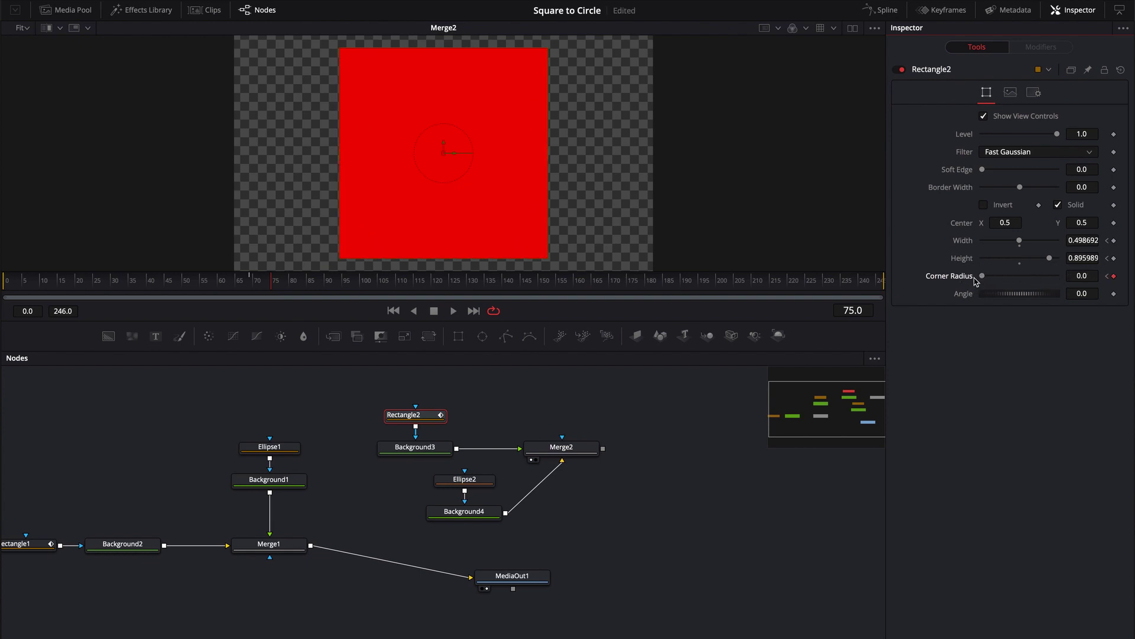
pyautogui.moveTo(1021, 242)
pyautogui.mouseDown()
pyautogui.moveTo(1043, 243)
pyautogui.moveTo(1045, 258)
pyautogui.moveTo(1013, 258)
pyautogui.mouseUp()
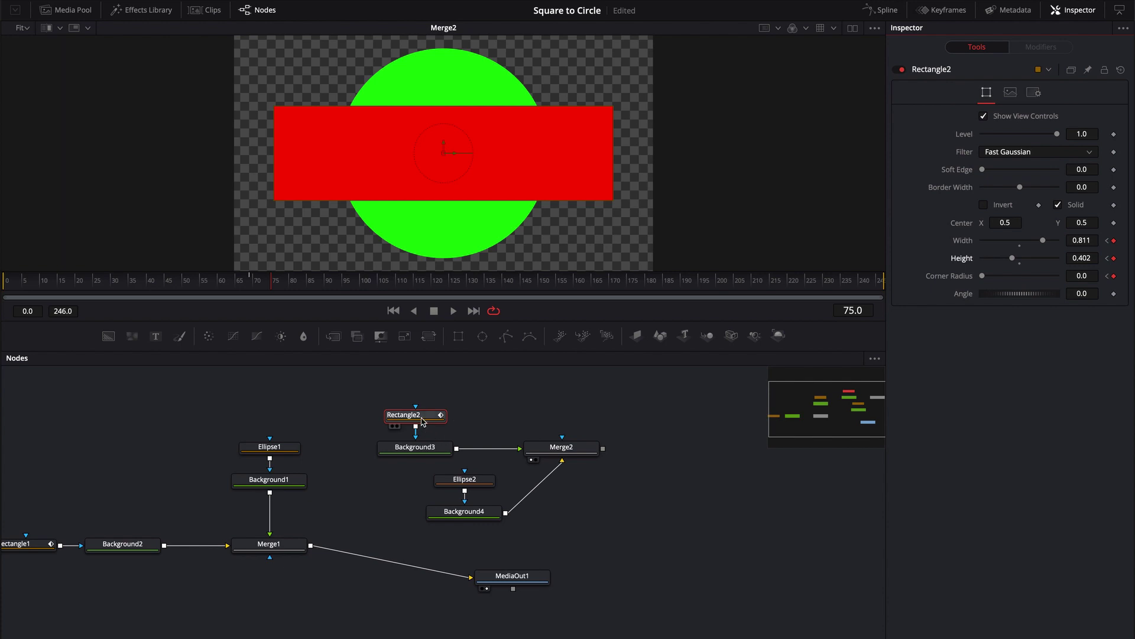
# View Rectangle2 and play the circle-to-rectangle morph from frame 67
pyautogui.click(391, 426)
pyautogui.click(245, 286)
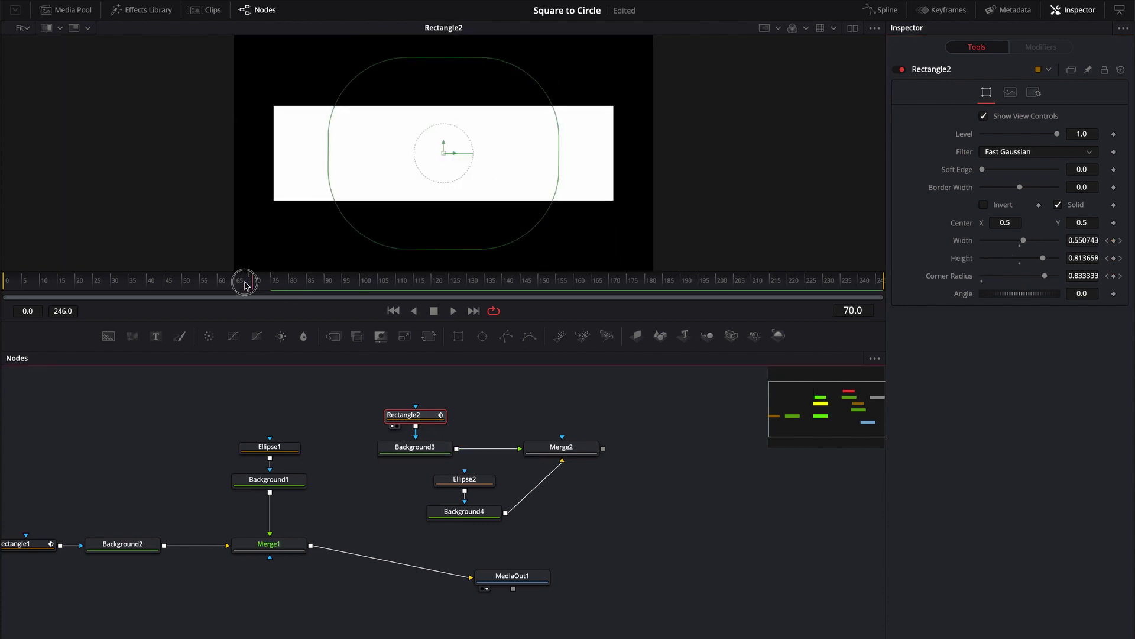
pyautogui.press('space')
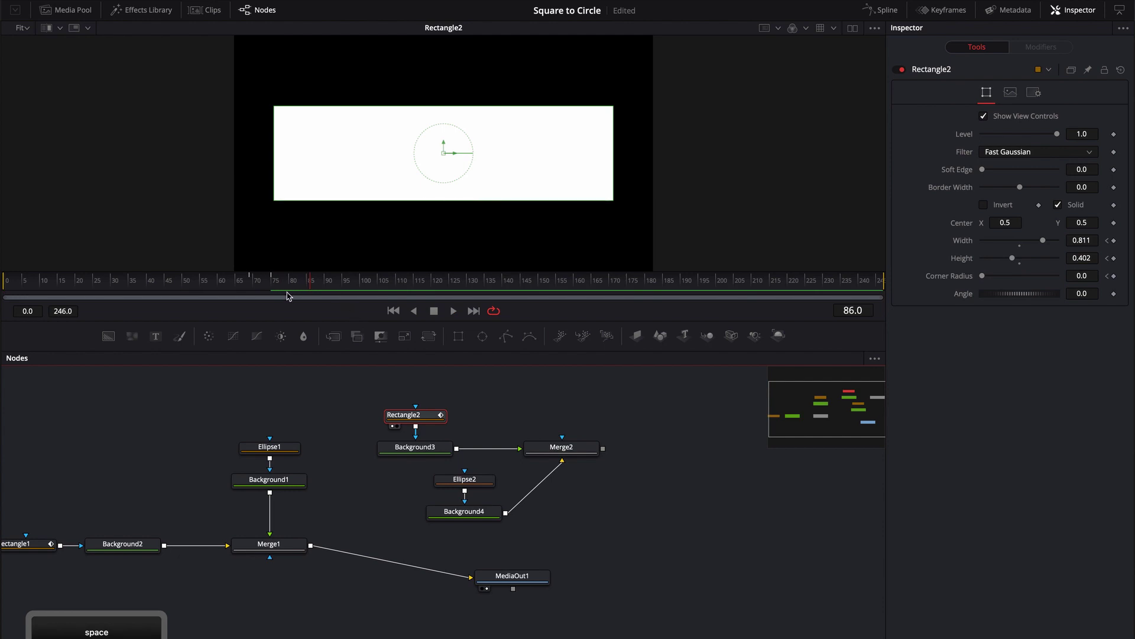
pyautogui.click(269, 284)
pyautogui.moveTo(269, 284)
pyautogui.mouseDown()
pyautogui.moveTo(248, 282)
pyautogui.moveTo(290, 281)
pyautogui.mouseUp()
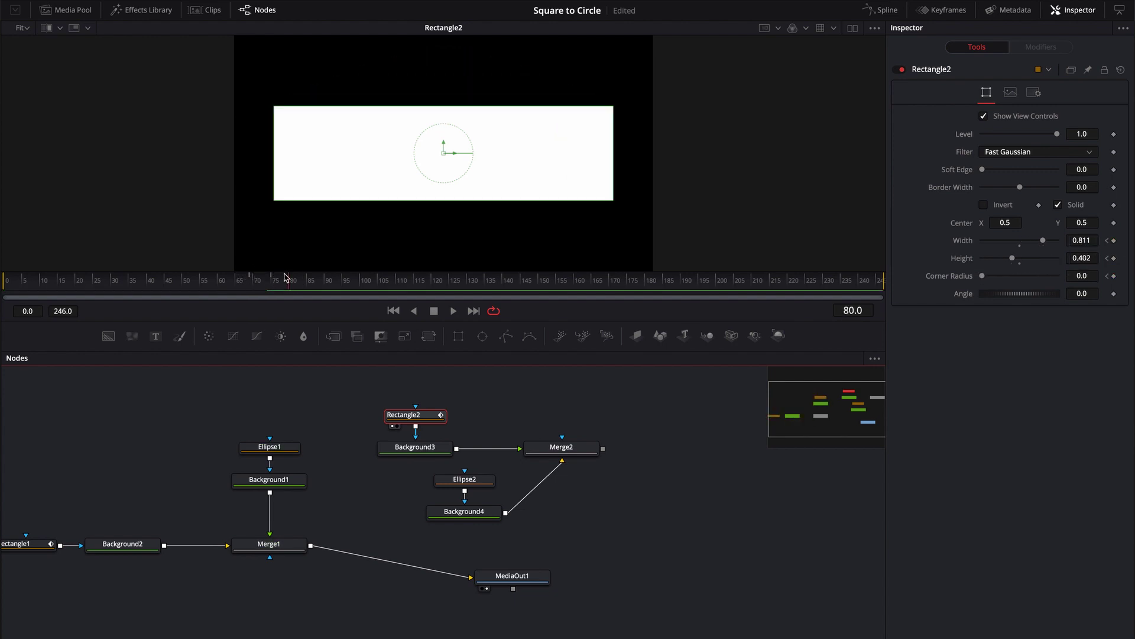
pyautogui.click(337, 419)
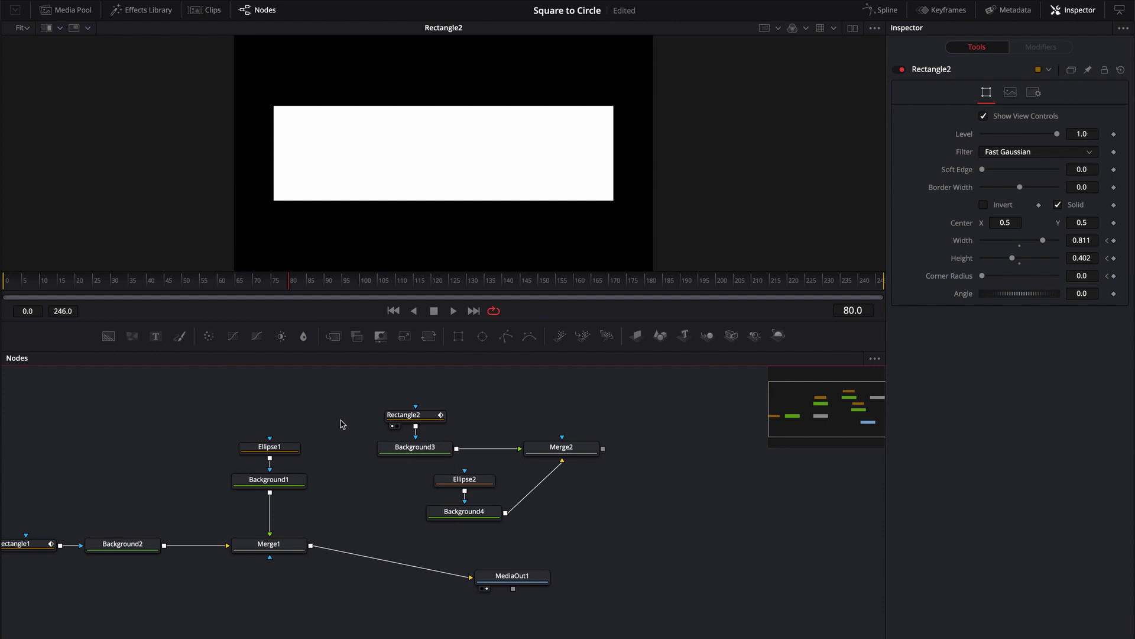
# Delete Rectangle2, Background3, Merge2, Ellipse2, Background4 and the other nodes, keeping only MediaOut1
pyautogui.moveTo(351, 397); pyautogui.dragTo(645, 525)
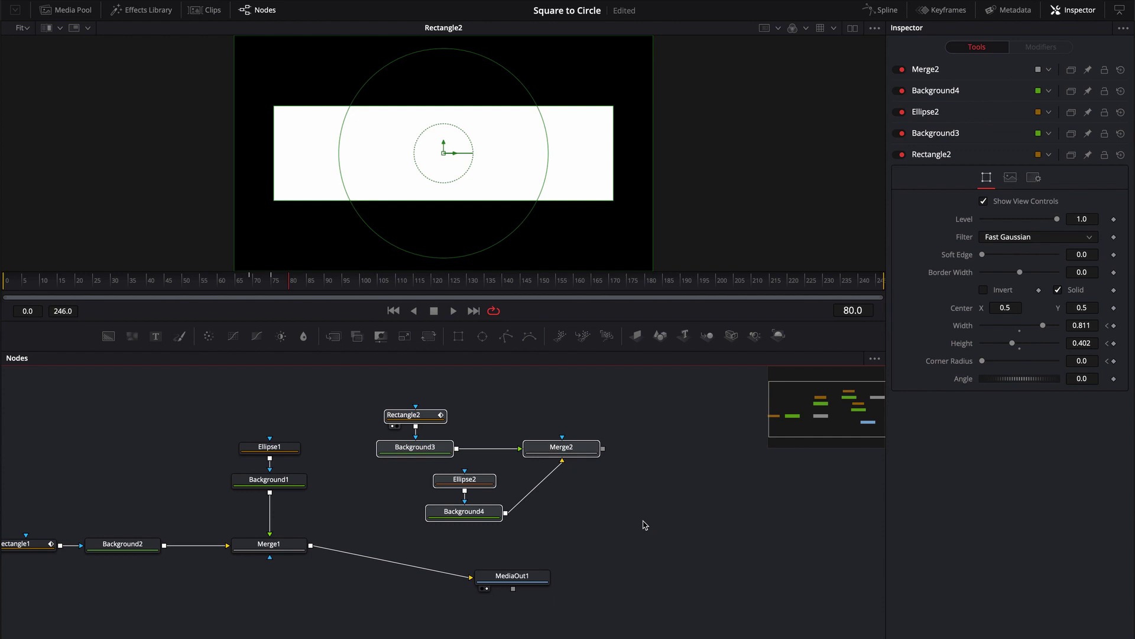
pyautogui.press('BackSpace')
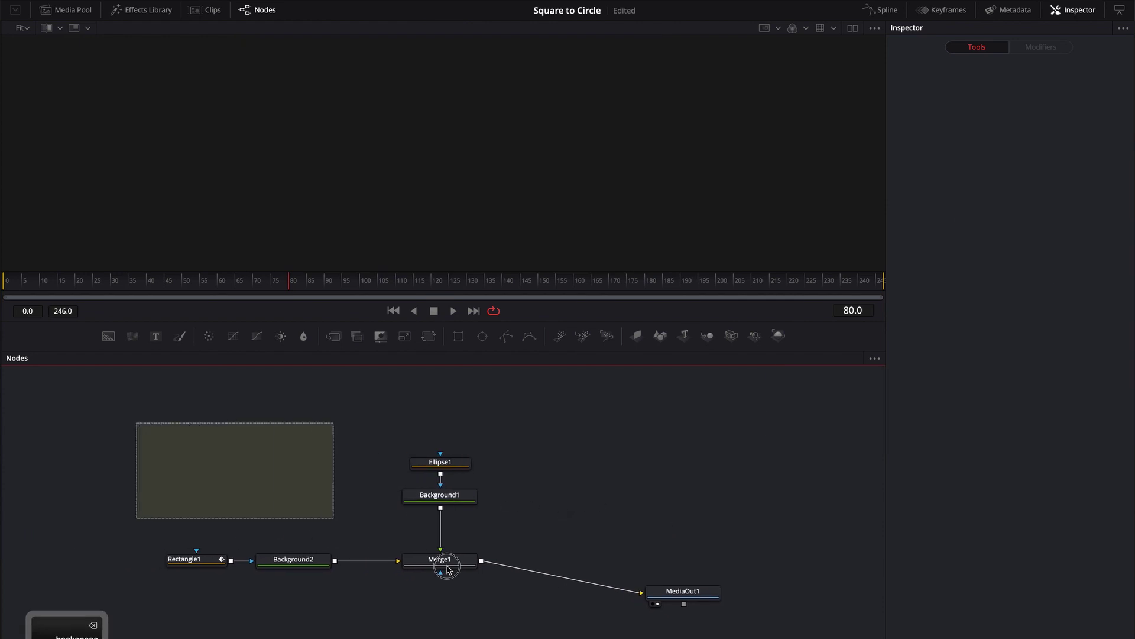
pyautogui.moveTo(448, 569); pyautogui.dragTo(520, 621)
pyautogui.press('BackSpace')
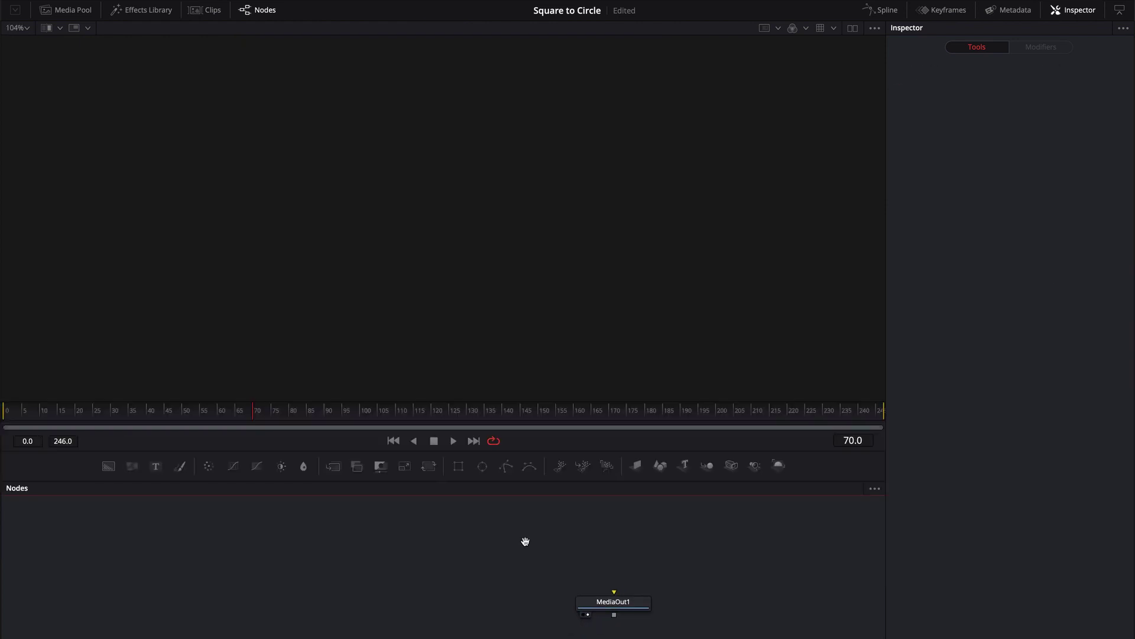
pyautogui.moveTo(525, 541); pyautogui.dragTo(548, 551)
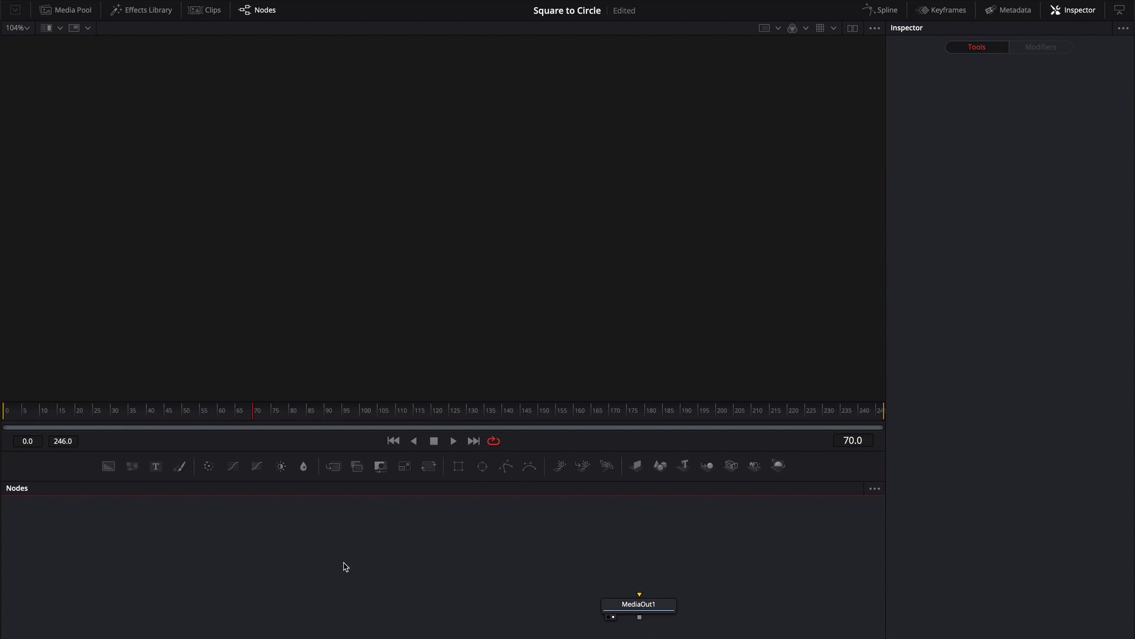
# Add a Polygon1 node, view it, and draw a closed eight-point C shape
pyautogui.click(507, 468)
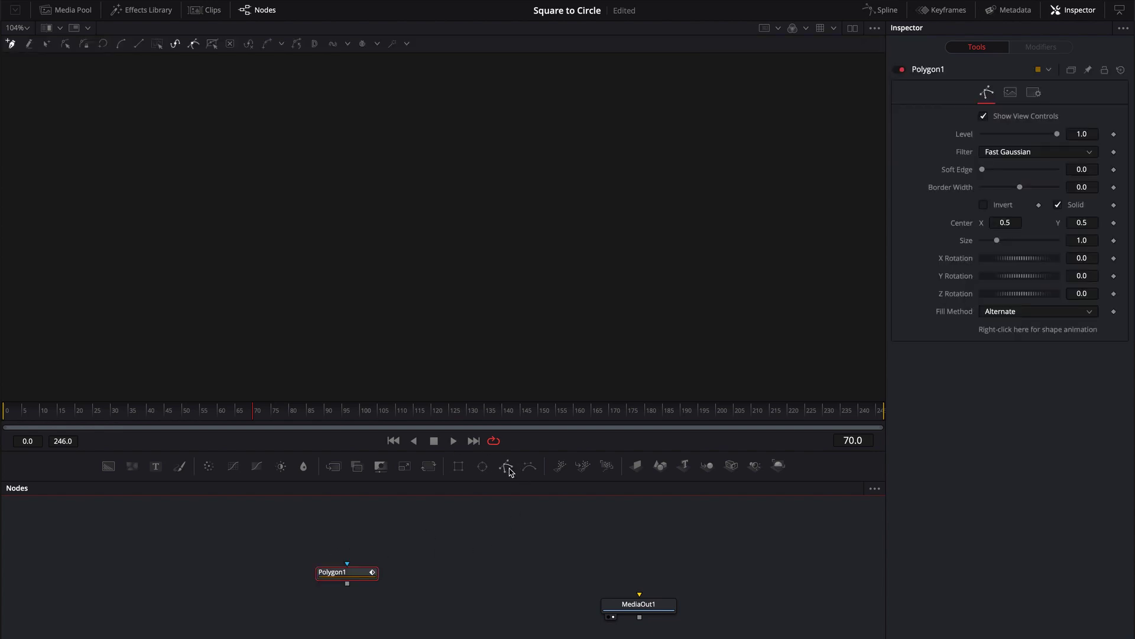
pyautogui.moveTo(356, 577); pyautogui.dragTo(392, 260)
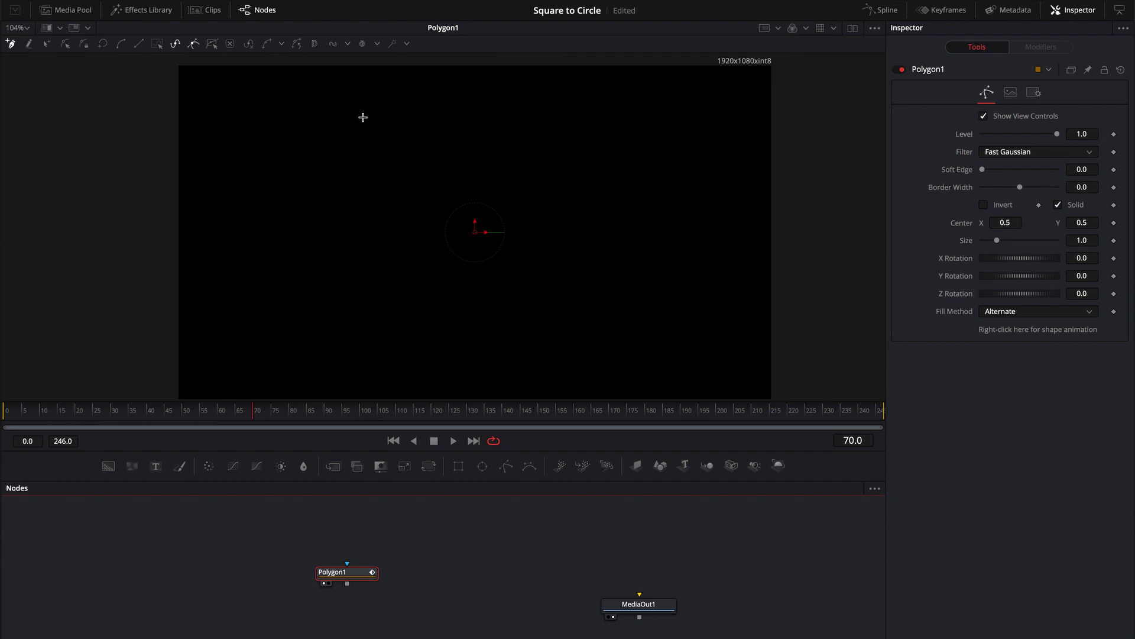
pyautogui.click(381, 114)
pyautogui.click(294, 169)
pyautogui.click(303, 282)
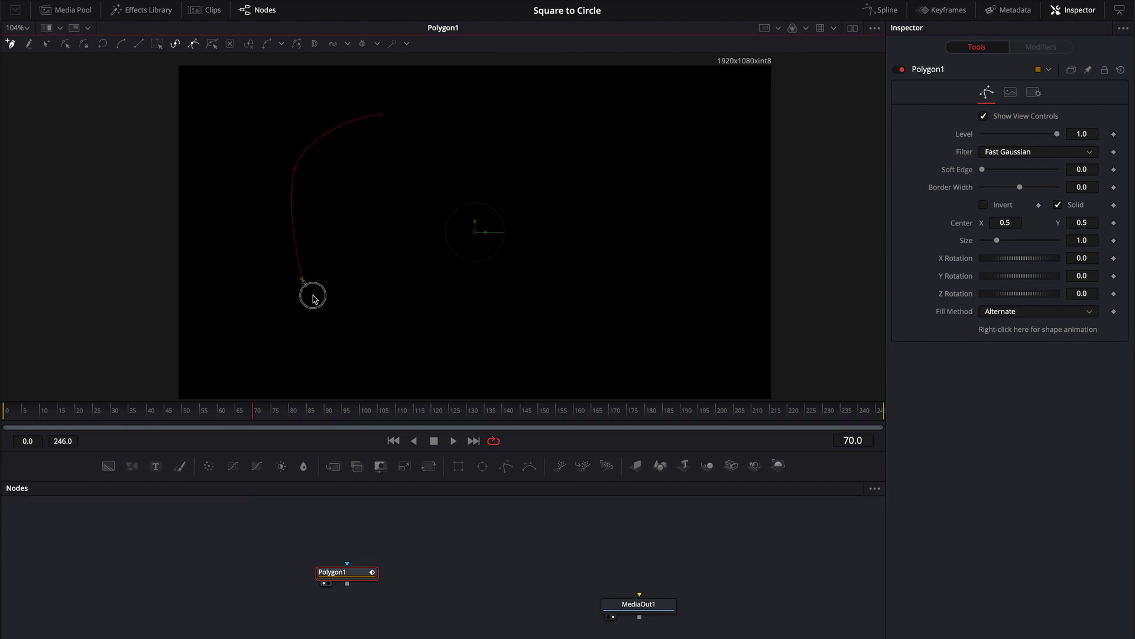
pyautogui.click(394, 298)
pyautogui.click(386, 257)
pyautogui.click(328, 248)
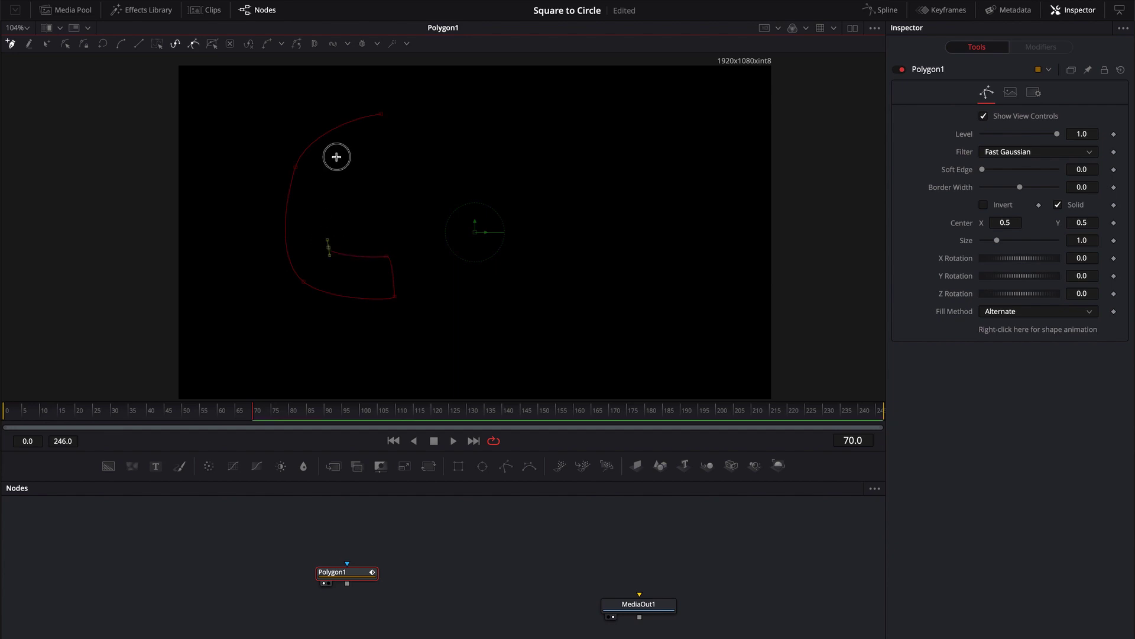
pyautogui.click(334, 158)
pyautogui.click(371, 146)
pyautogui.click(381, 114)
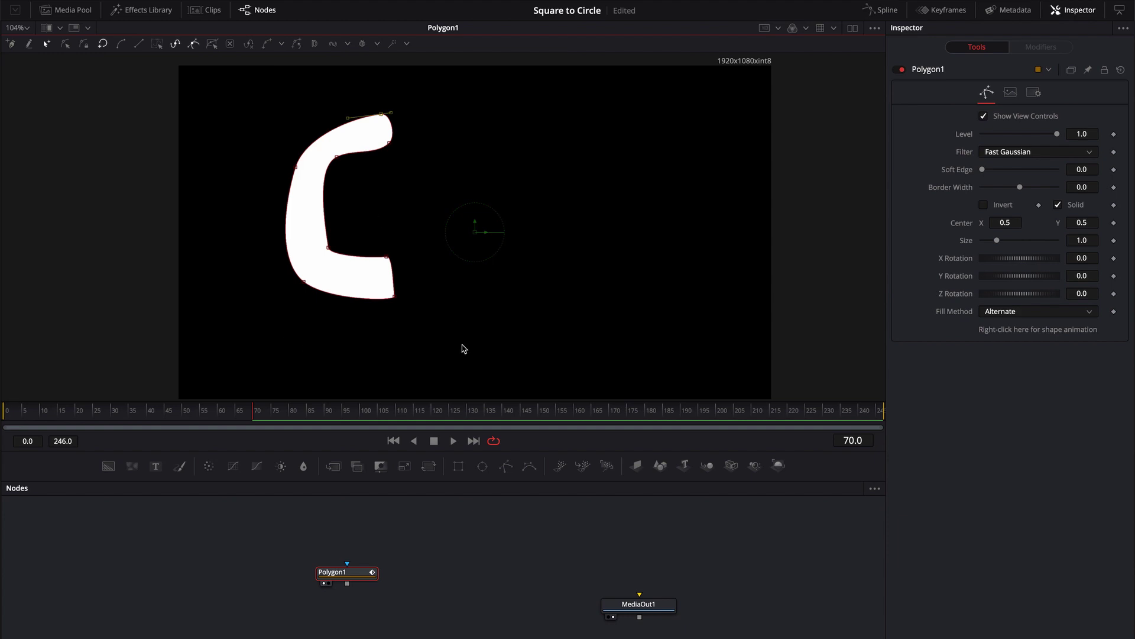
pyautogui.click(359, 576)
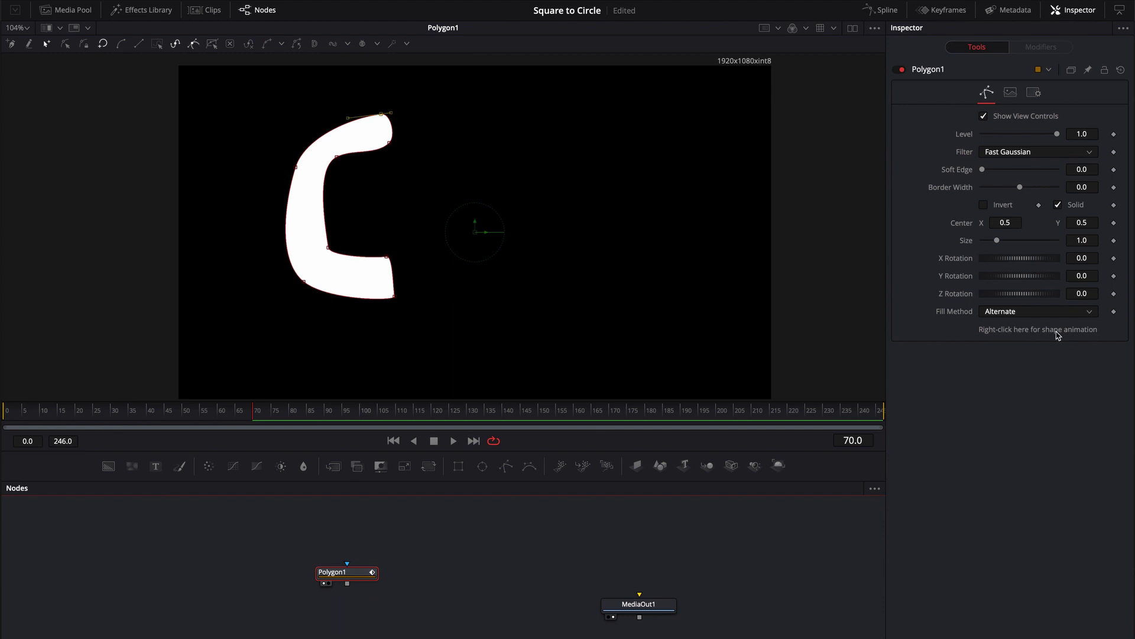
# Set a shape keyframe for Polygon1 at frame 70 and move to frame 80
pyautogui.rightClick(1015, 331)
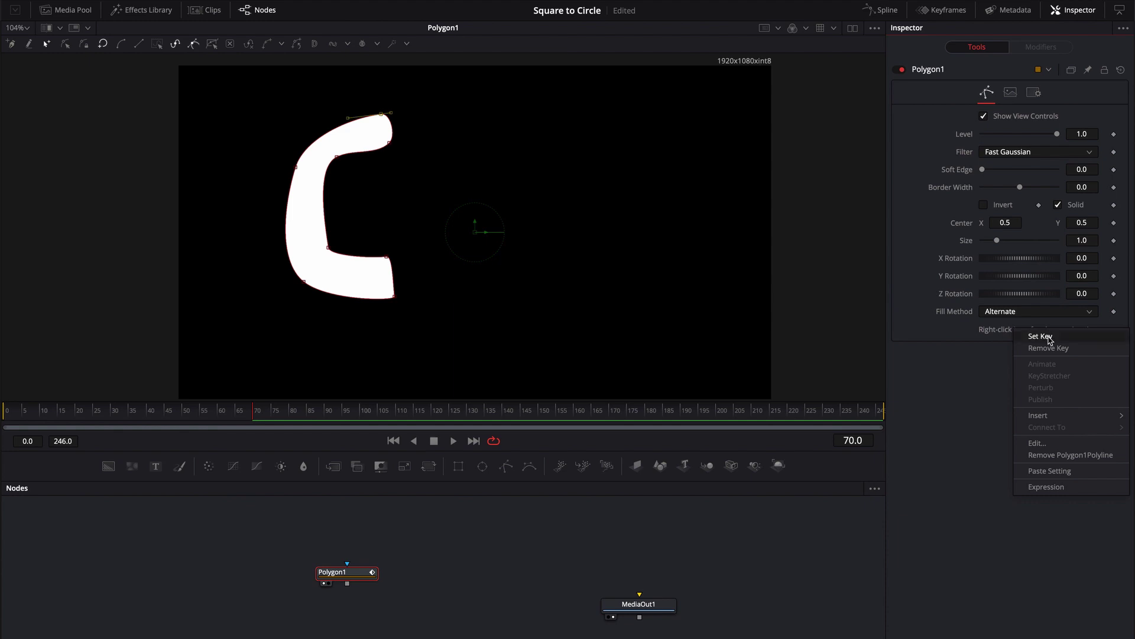
pyautogui.click(1042, 337)
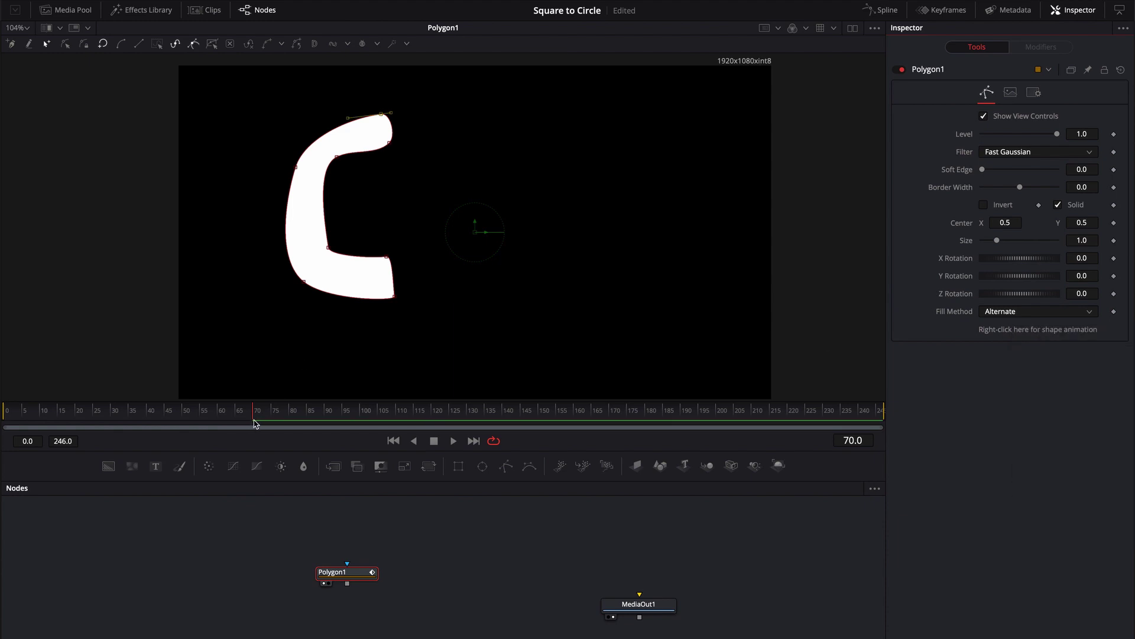
pyautogui.moveTo(252, 419); pyautogui.dragTo(290, 418)
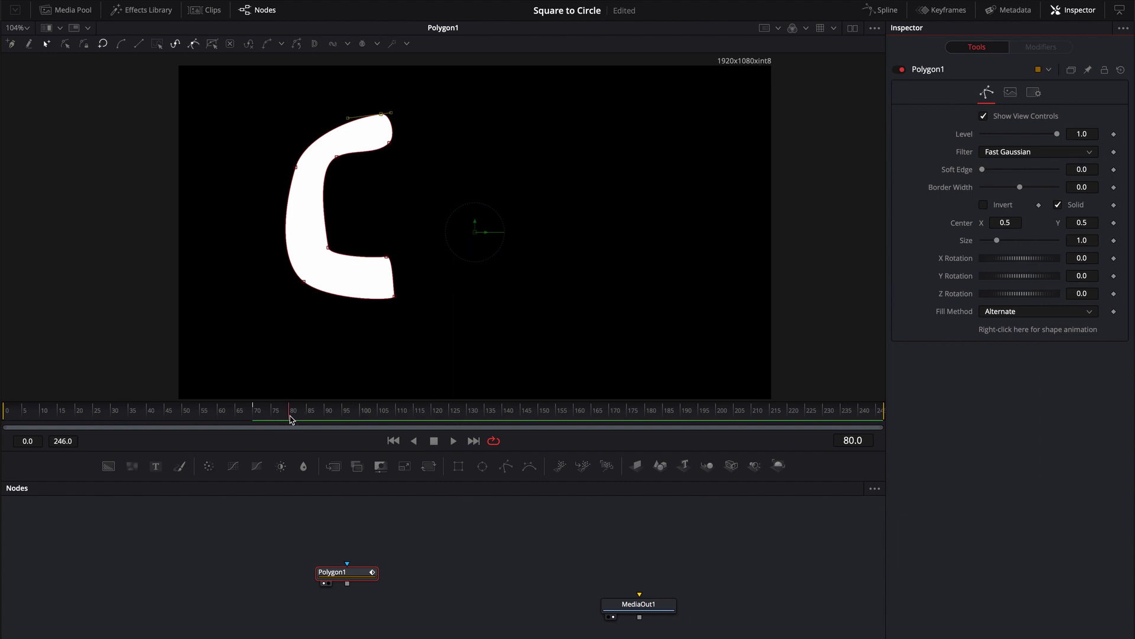
# Add an ellipse of size 0.338 centred over the C, as a separate node
pyautogui.click(483, 468)
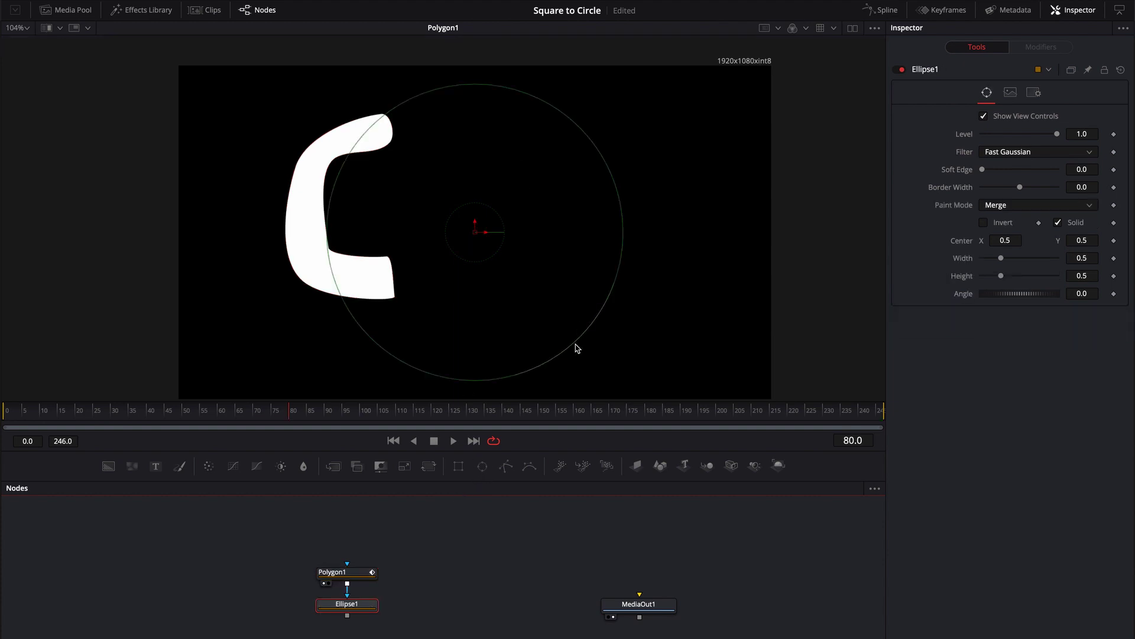
pyautogui.moveTo(577, 347); pyautogui.dragTo(541, 306)
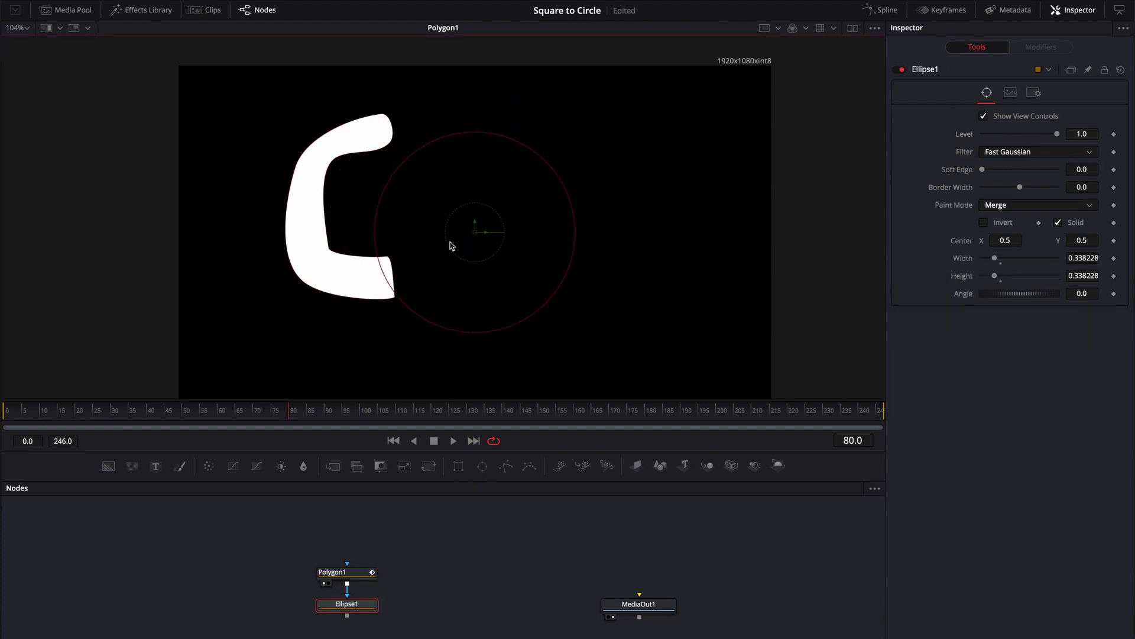
pyautogui.moveTo(477, 230); pyautogui.dragTo(374, 214)
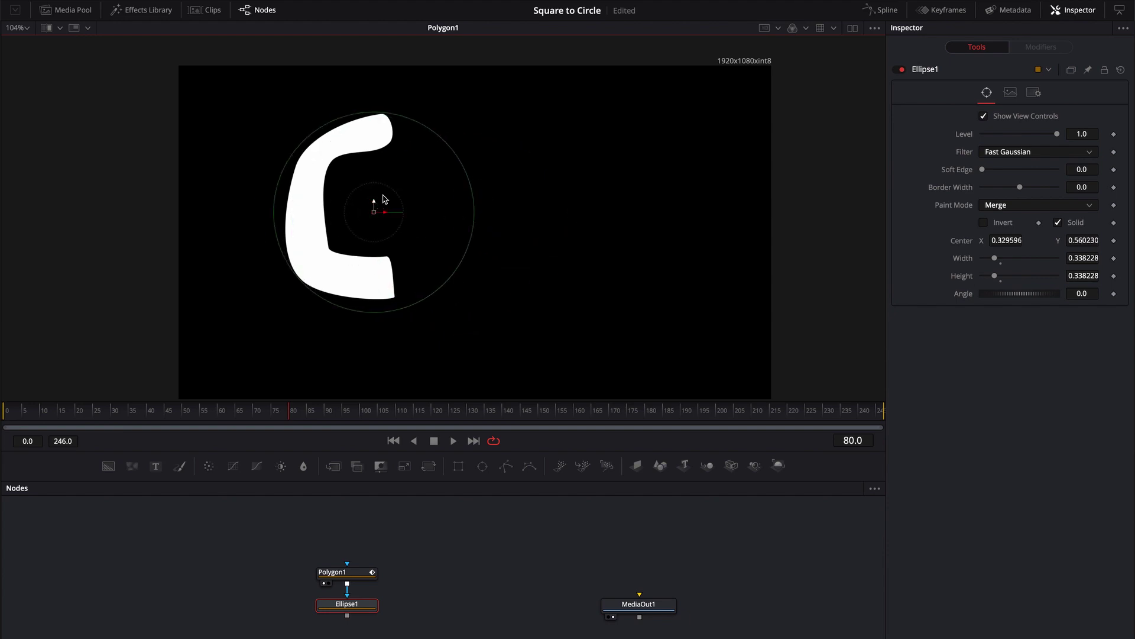
pyautogui.moveTo(347, 593); pyautogui.dragTo(454, 575)
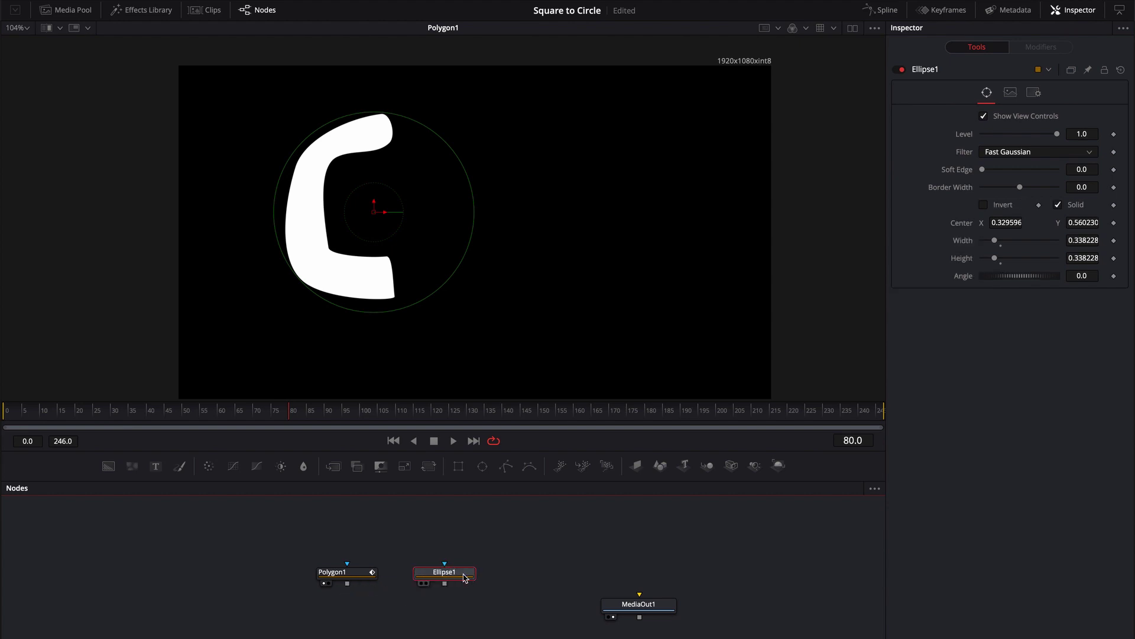
pyautogui.moveTo(349, 572); pyautogui.dragTo(301, 572)
# Give the C polygon a red Background fill
pyautogui.click(300, 572)
pyautogui.click(108, 466)
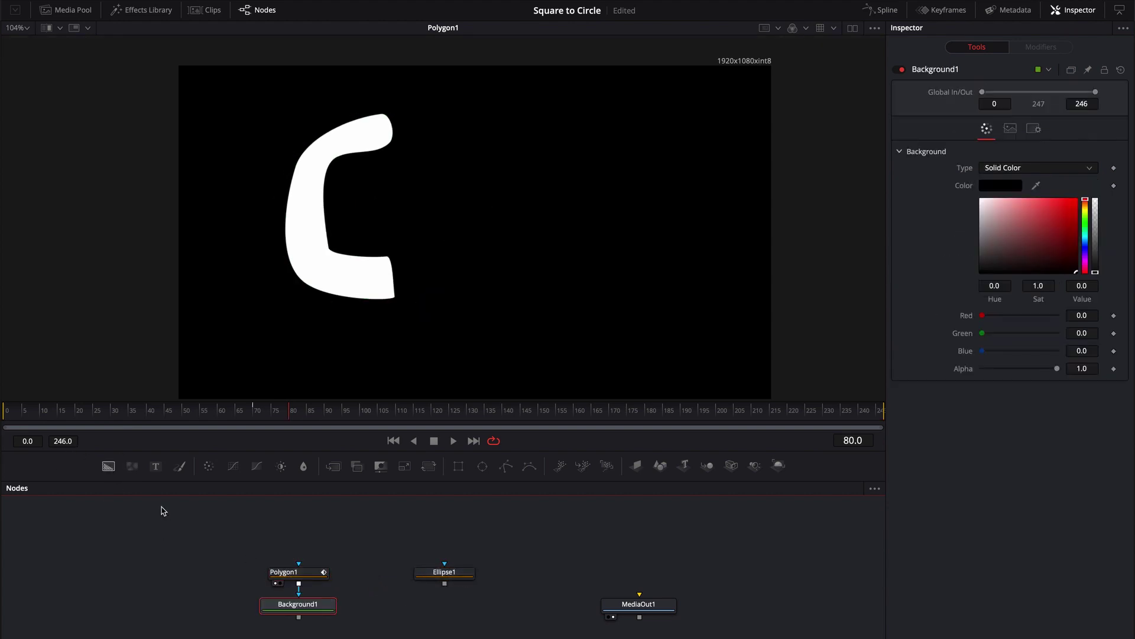
pyautogui.click(1076, 200)
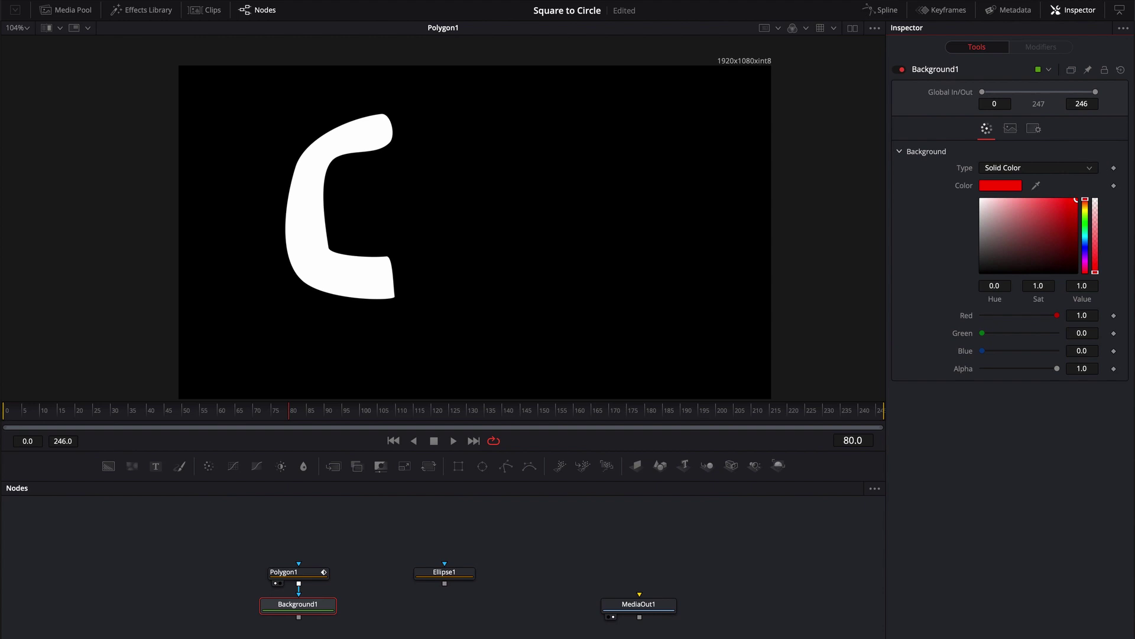
# Give the ellipse a blue Background fill and merge the red and blue shapes
pyautogui.click(427, 574)
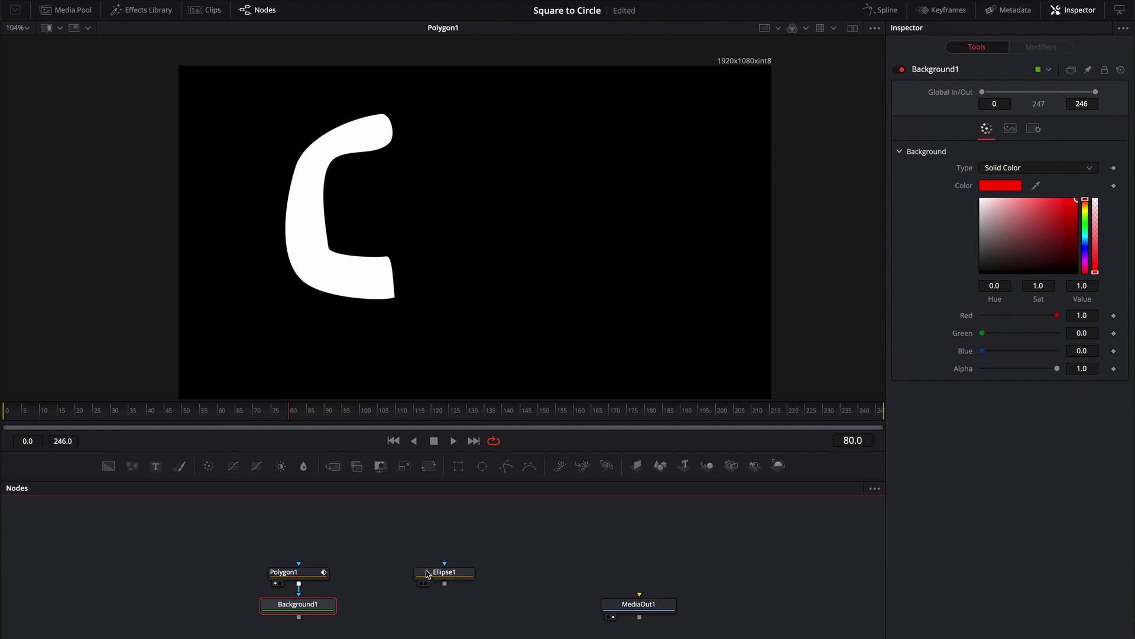
pyautogui.click(113, 471)
pyautogui.moveTo(1085, 201); pyautogui.dragTo(1085, 241)
pyautogui.click(1077, 200)
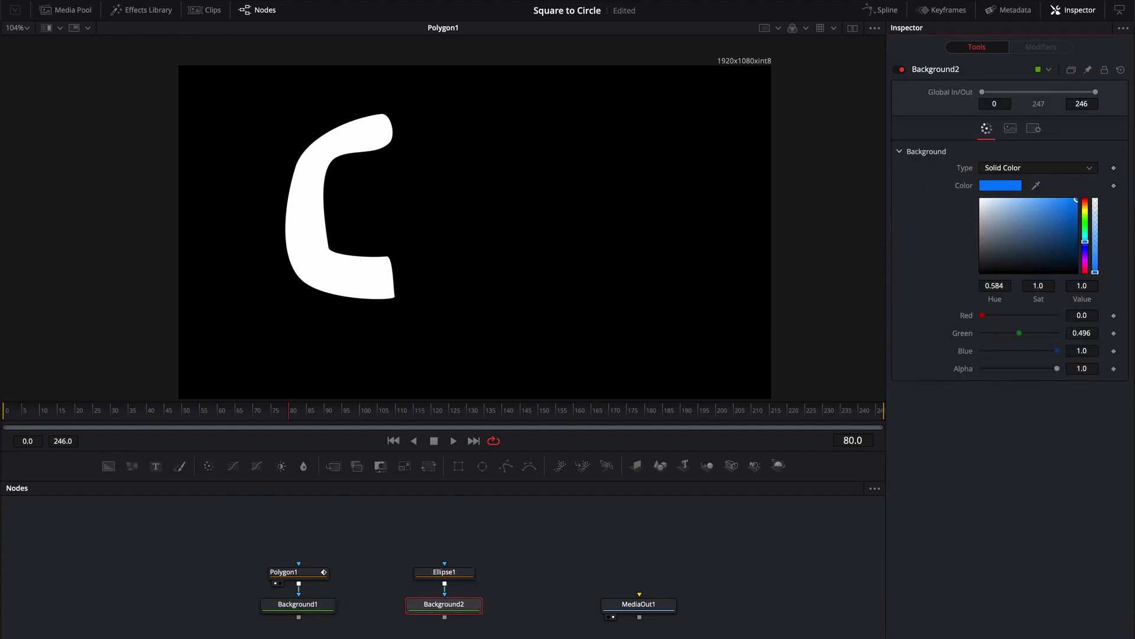
pyautogui.moveTo(298, 617); pyautogui.dragTo(445, 618)
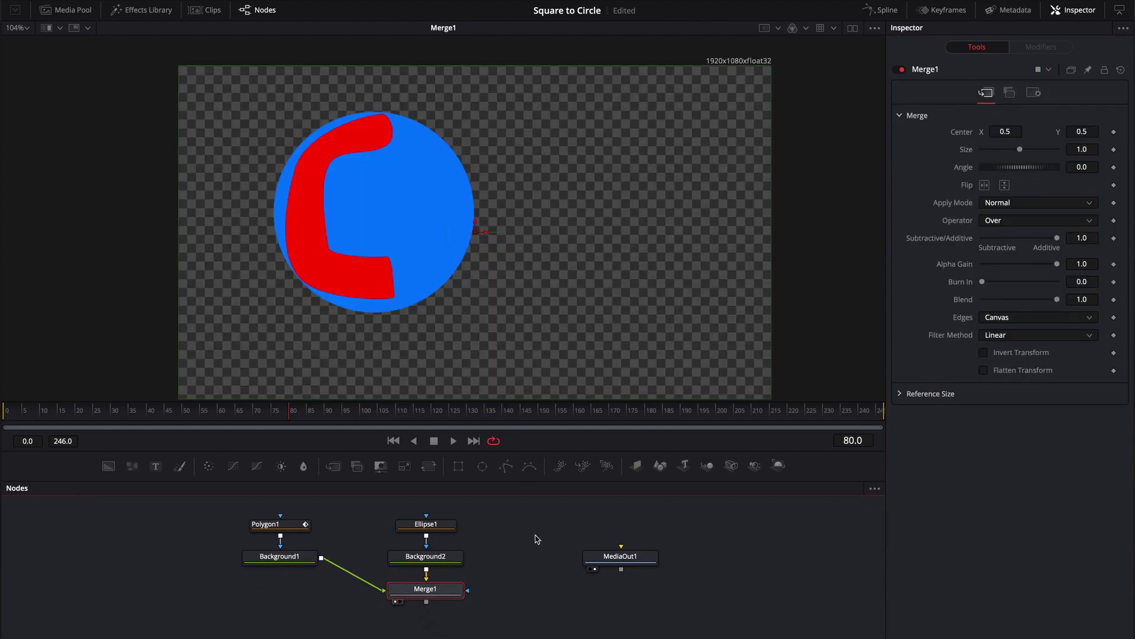
# At frame 80, drag Polygon1's points out to the blue circle's edge, then select them all
pyautogui.moveTo(282, 557); pyautogui.dragTo(279, 590)
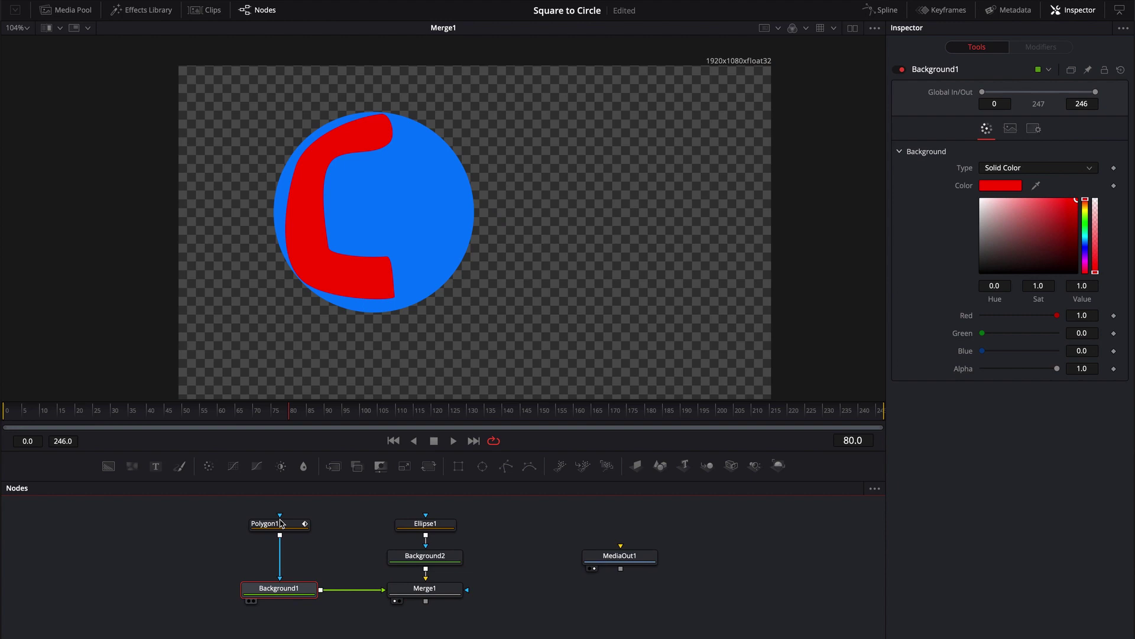
pyautogui.click(281, 524)
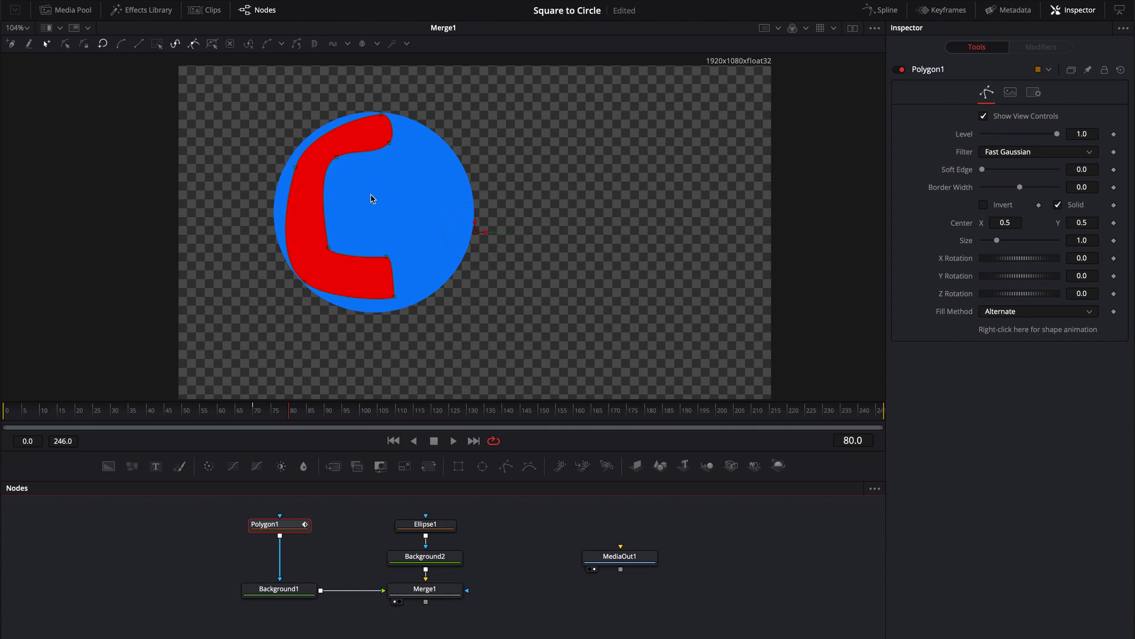
pyautogui.moveTo(336, 157); pyautogui.dragTo(458, 163)
pyautogui.moveTo(389, 144); pyautogui.dragTo(438, 135)
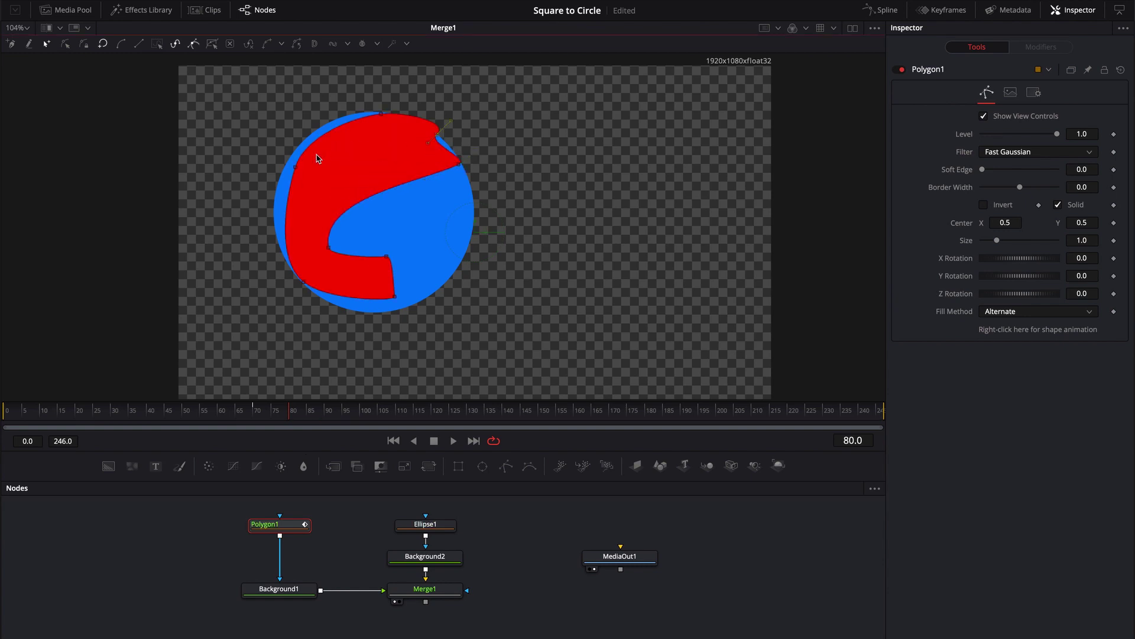
pyautogui.moveTo(296, 168); pyautogui.dragTo(286, 171)
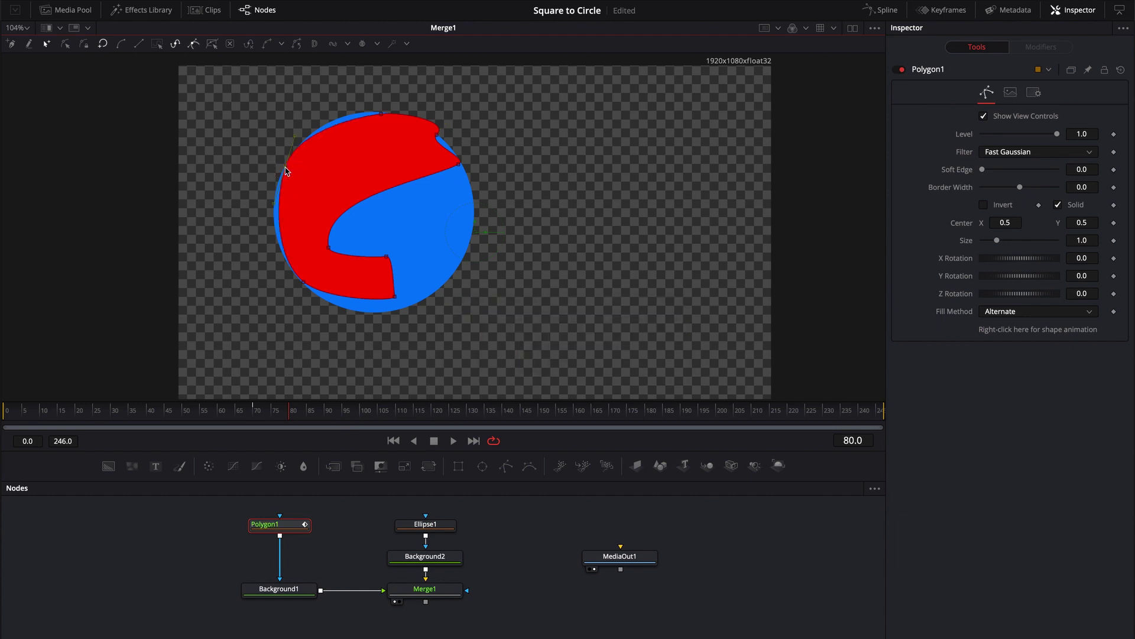
pyautogui.moveTo(307, 295); pyautogui.dragTo(327, 304)
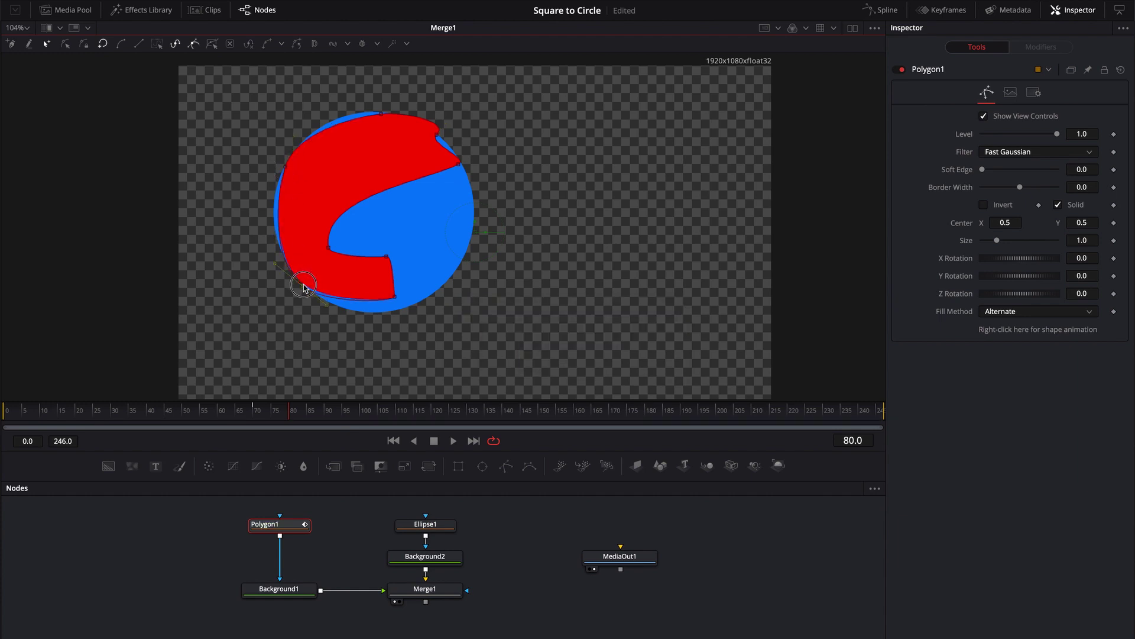
pyautogui.moveTo(395, 298); pyautogui.dragTo(389, 311)
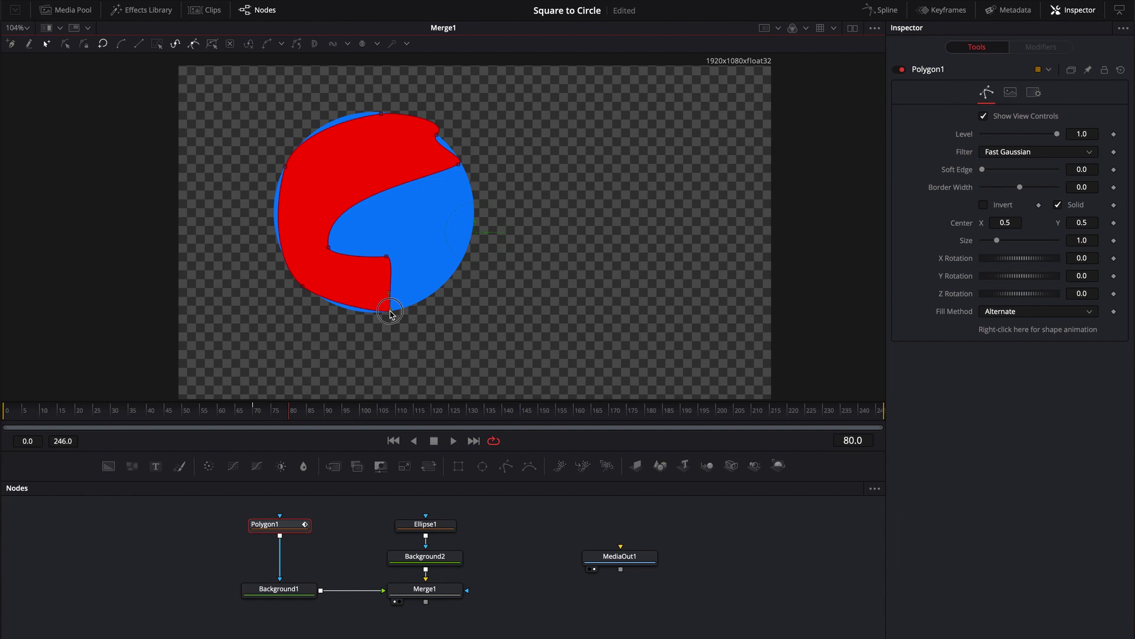
pyautogui.moveTo(388, 257); pyautogui.dragTo(456, 274)
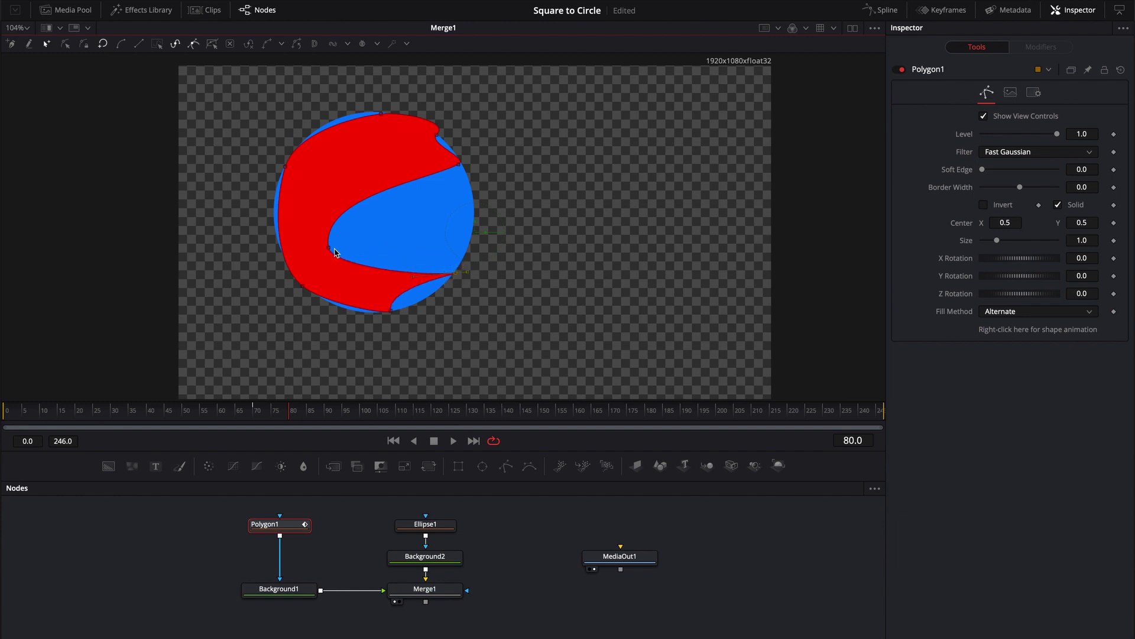
pyautogui.moveTo(330, 252); pyautogui.dragTo(477, 221)
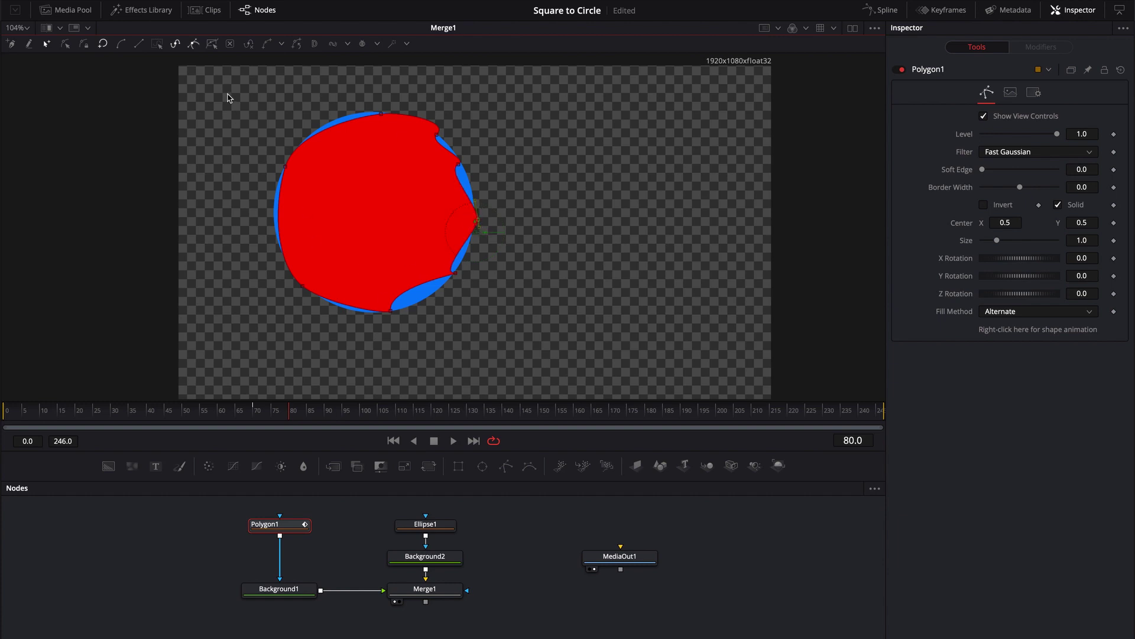
pyautogui.moveTo(231, 88); pyautogui.dragTo(561, 355)
# Smooth all polygon points, tweak the top, lower-left and bottom curves, then reselect all points
pyautogui.hotkey('shift', 's')
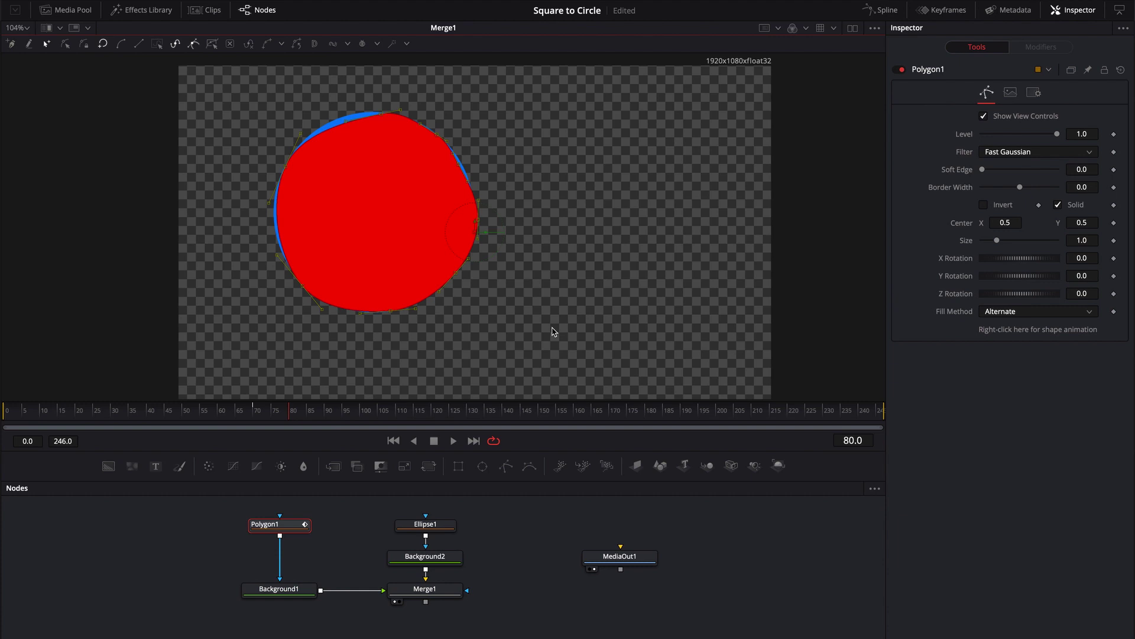
pyautogui.click(593, 281)
pyautogui.click(344, 112)
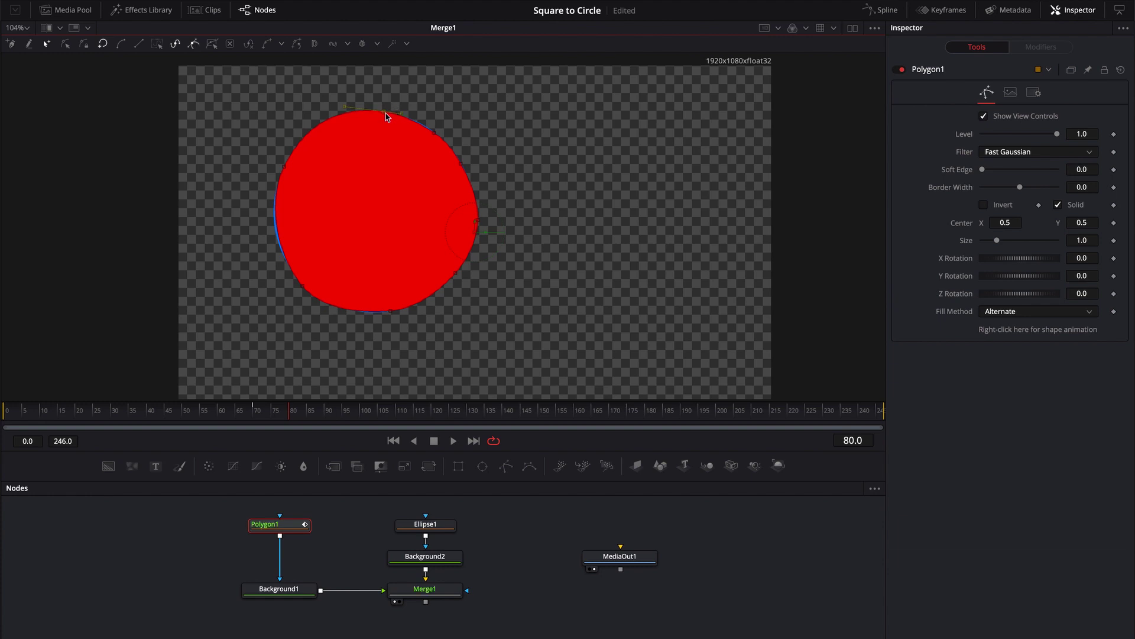
pyautogui.moveTo(282, 280); pyautogui.dragTo(307, 307)
pyautogui.click(274, 253)
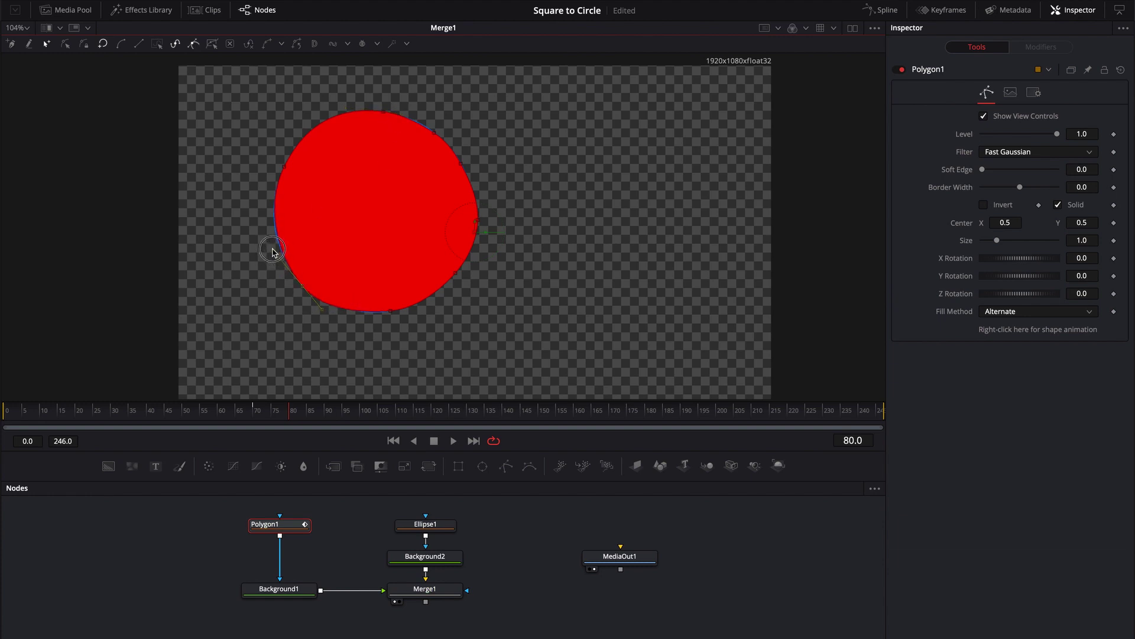
pyautogui.click(381, 314)
pyautogui.click(362, 321)
pyautogui.click(390, 312)
pyautogui.click(436, 135)
pyautogui.moveTo(509, 358)
pyautogui.mouseDown()
pyautogui.moveTo(231, 149)
pyautogui.moveTo(233, 101)
pyautogui.mouseUp()
# Smooth the points again and round the top point's position and curve
pyautogui.hotkey('shift', 's')
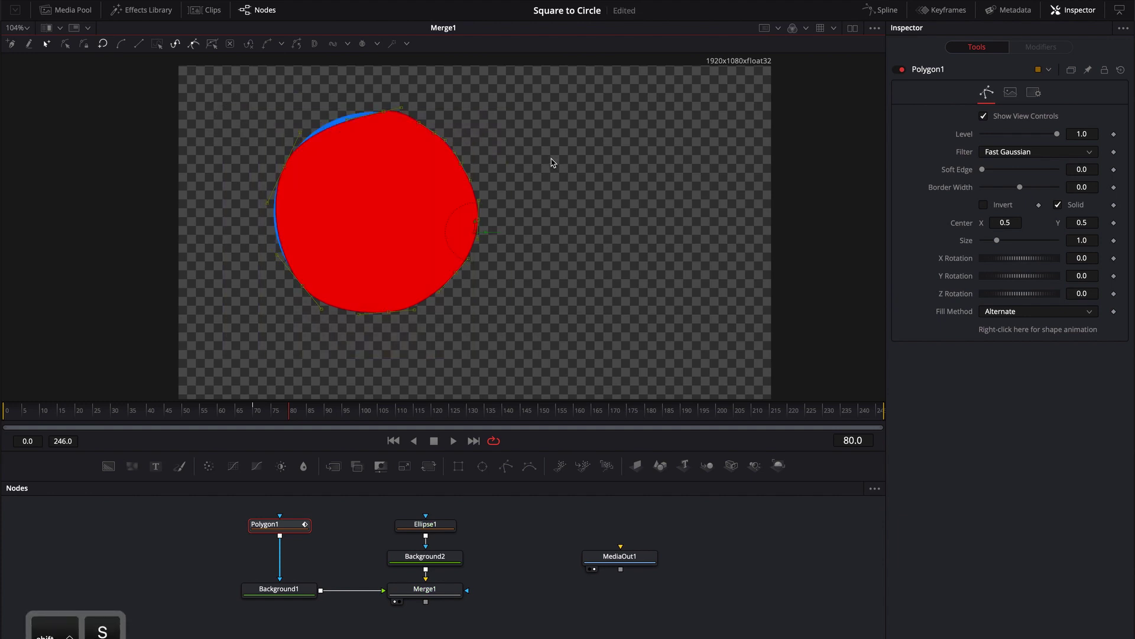
pyautogui.click(605, 160)
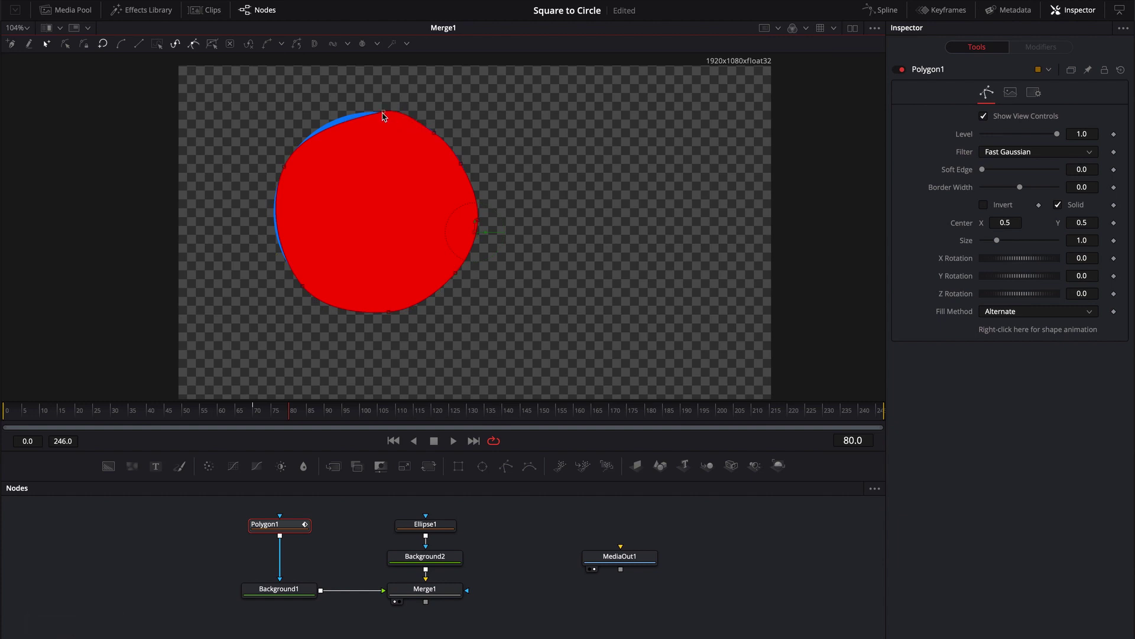
pyautogui.moveTo(377, 117); pyautogui.dragTo(355, 119)
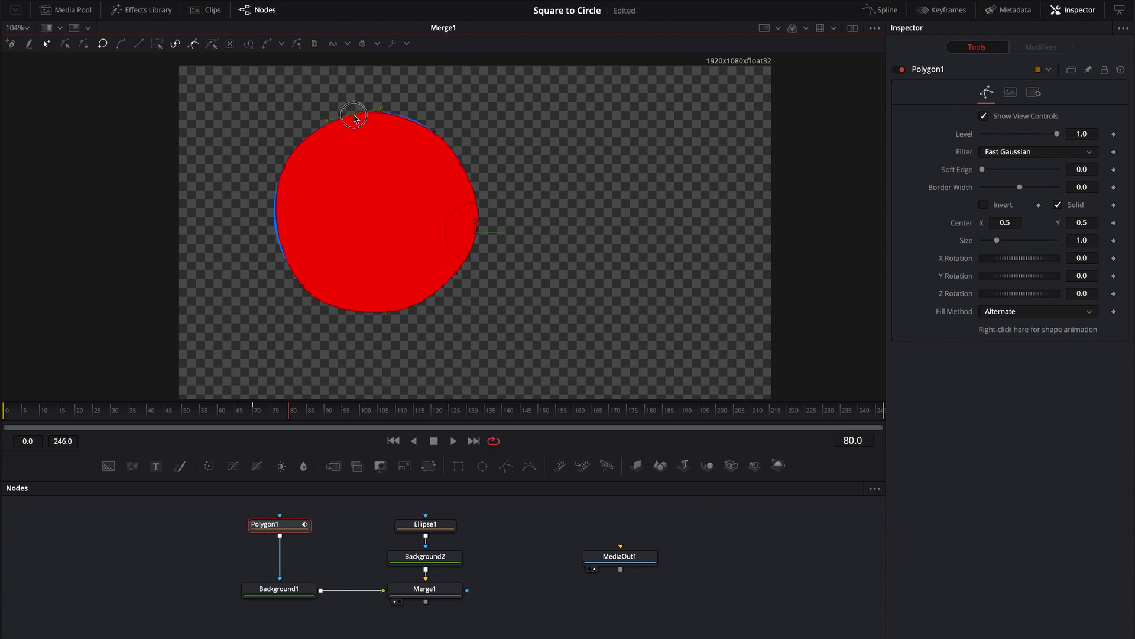
pyautogui.click(470, 97)
pyautogui.click(386, 108)
pyautogui.moveTo(327, 122); pyautogui.dragTo(321, 122)
pyautogui.click(415, 120)
# Adjust the lower-left, bottom, lower-right and top points to trace the circle's outline
pyautogui.click(284, 274)
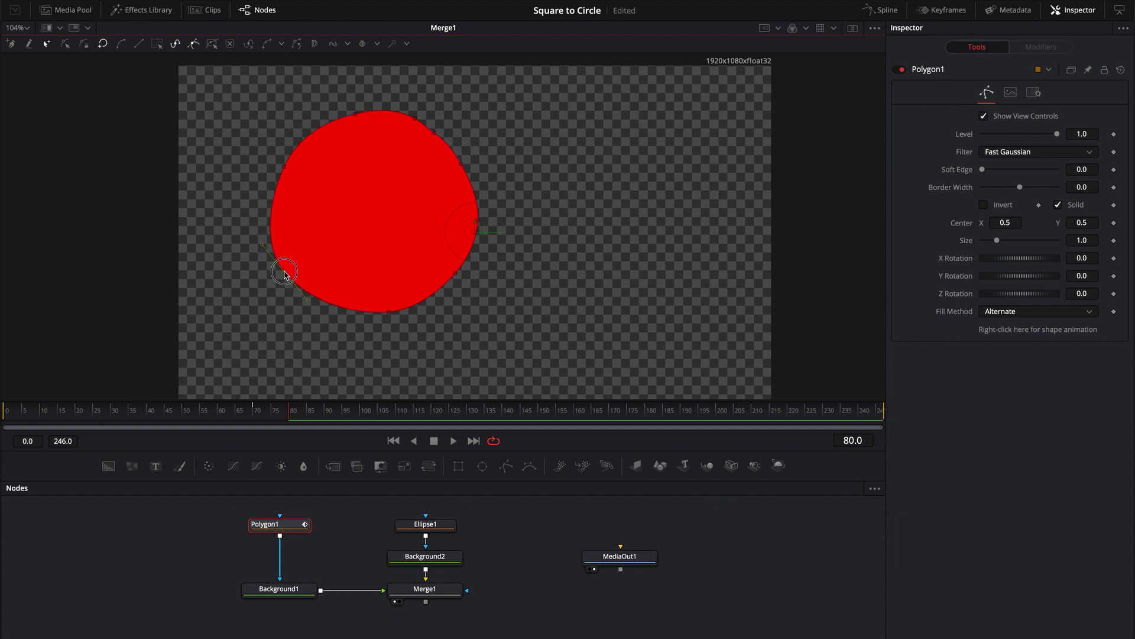
pyautogui.moveTo(284, 274); pyautogui.dragTo(292, 272)
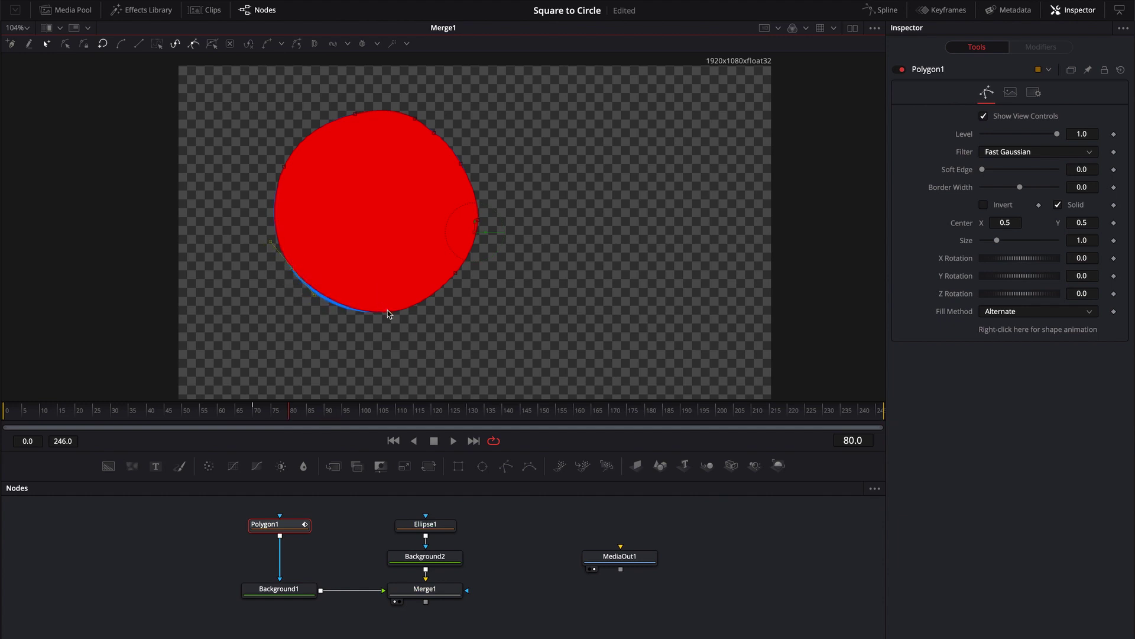
pyautogui.moveTo(384, 313); pyautogui.dragTo(372, 314)
pyautogui.moveTo(456, 278); pyautogui.dragTo(445, 289)
pyautogui.moveTo(342, 104); pyautogui.dragTo(273, 205)
pyautogui.moveTo(418, 122); pyautogui.dragTo(381, 120)
pyautogui.moveTo(236, 96); pyautogui.dragTo(571, 354)
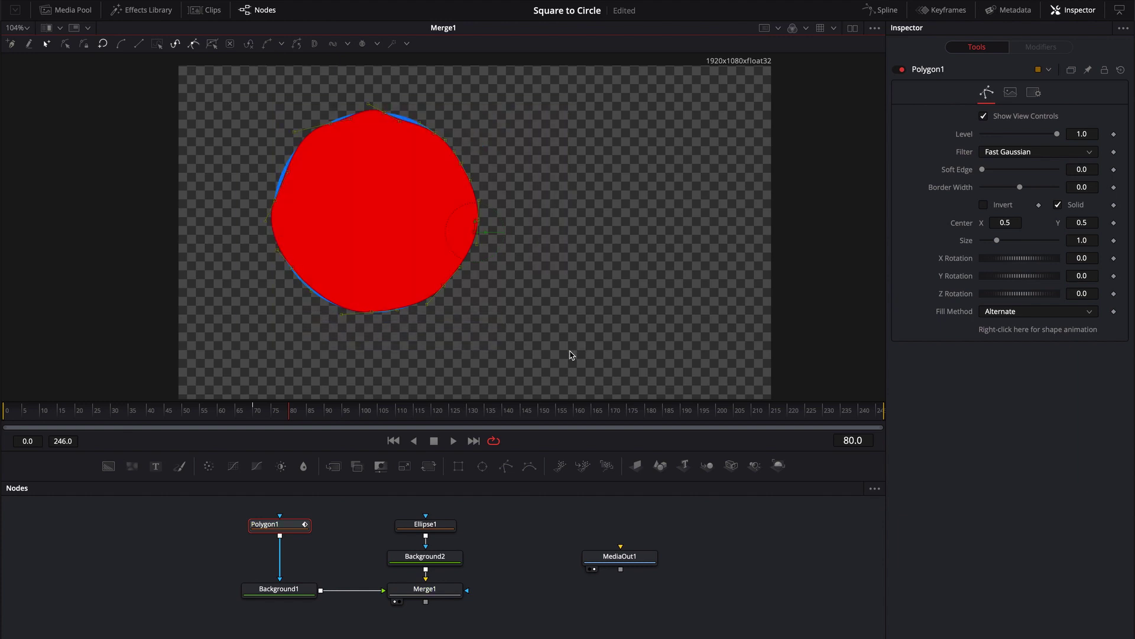
pyautogui.click(53, 622)
# Scrub through the C-to-circle morph, ending at frame 95
pyautogui.moveTo(288, 411); pyautogui.dragTo(344, 414)
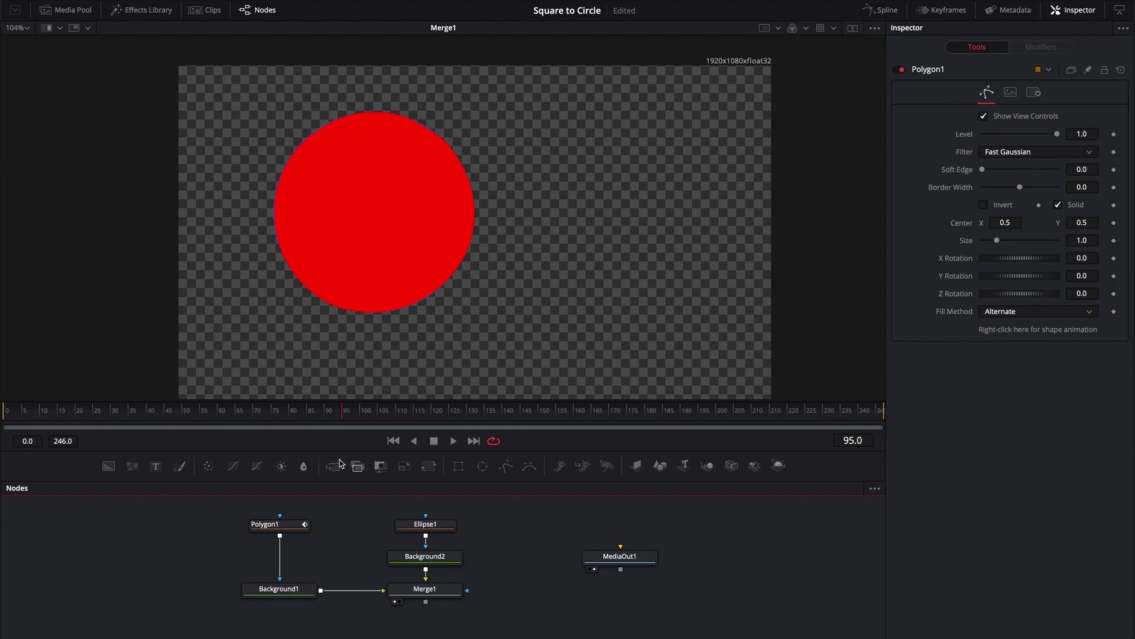
pyautogui.click(157, 467)
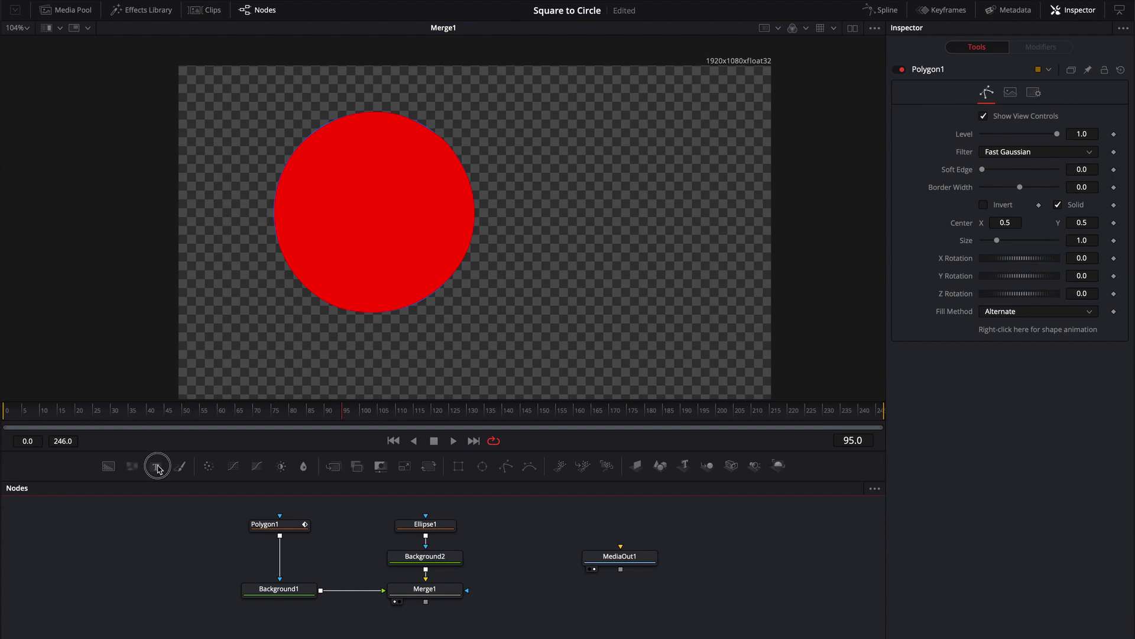